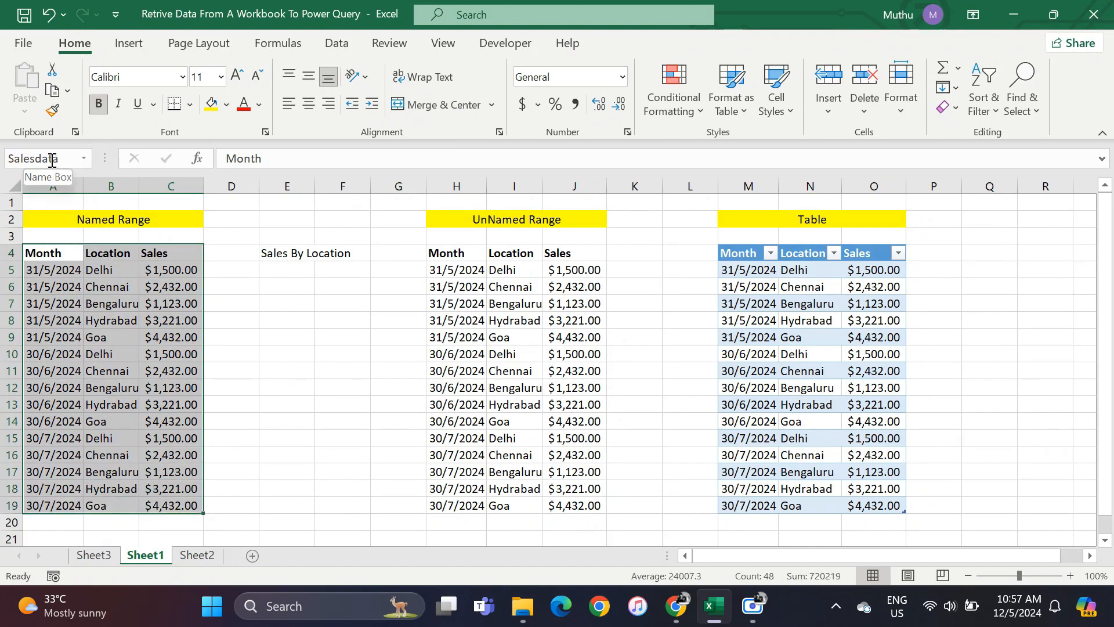
# Select the Salesdata named range through the list of defined names to check which cells it covers
pyautogui.click(102, 320)
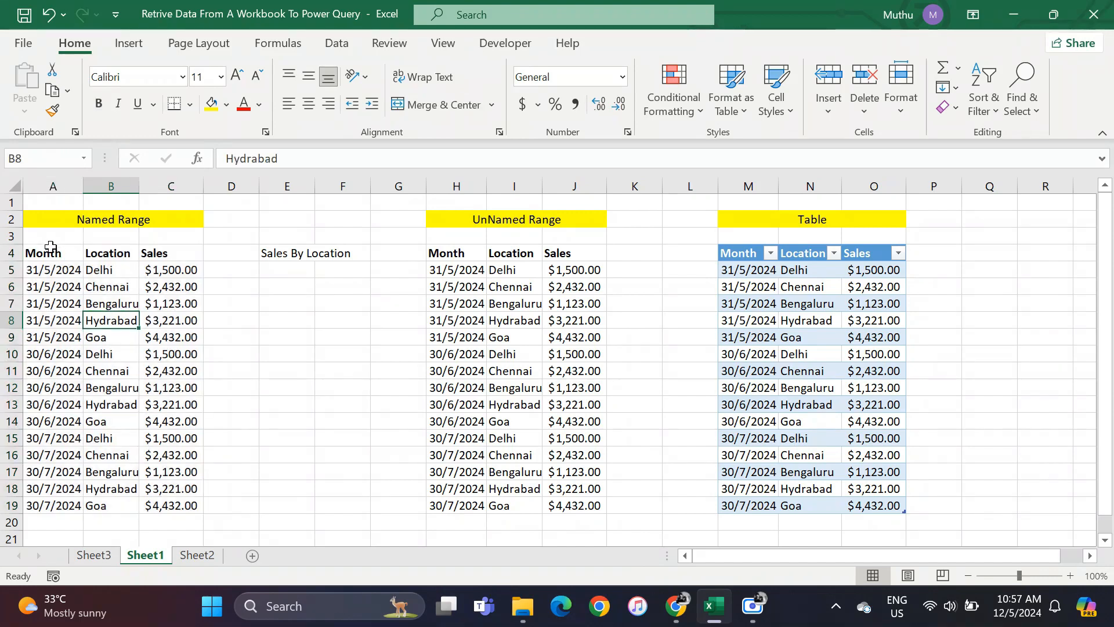
pyautogui.click(88, 158)
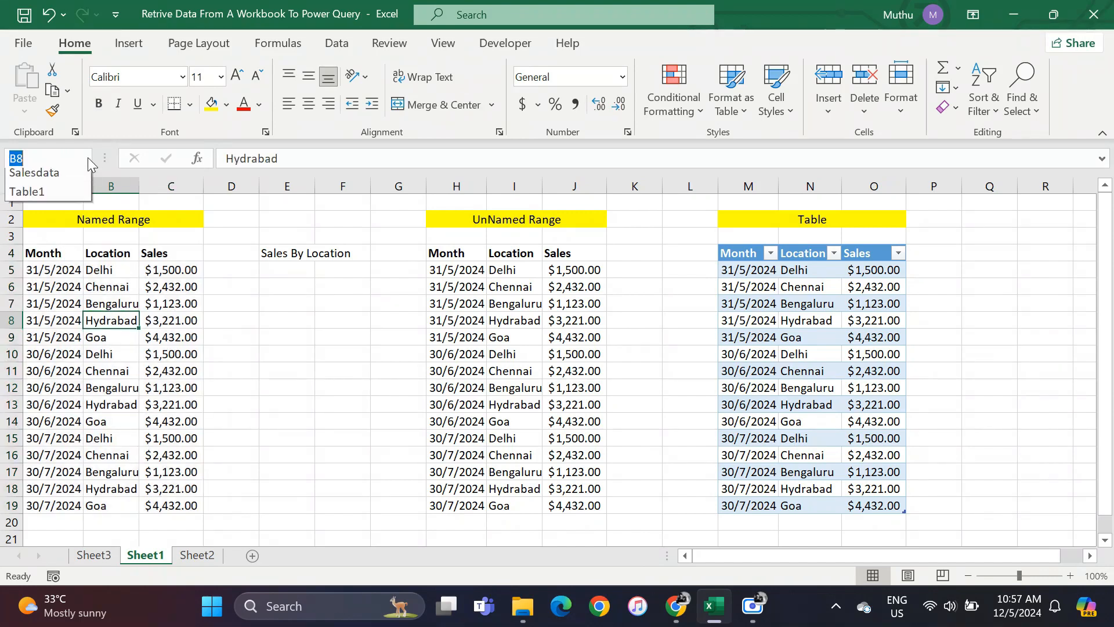
pyautogui.click(45, 173)
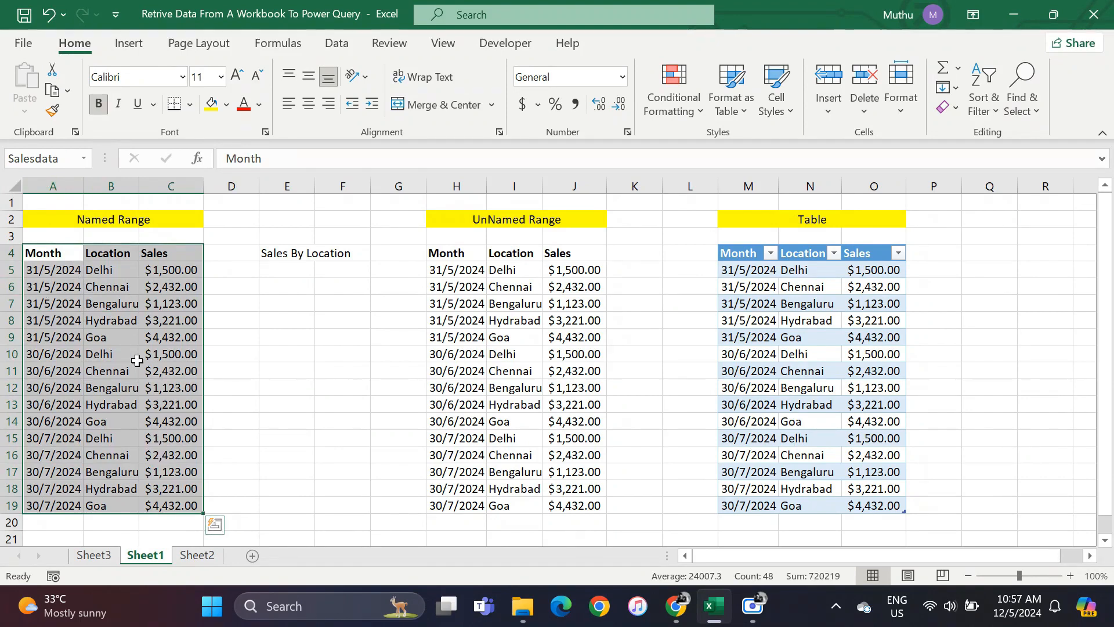
pyautogui.click(122, 320)
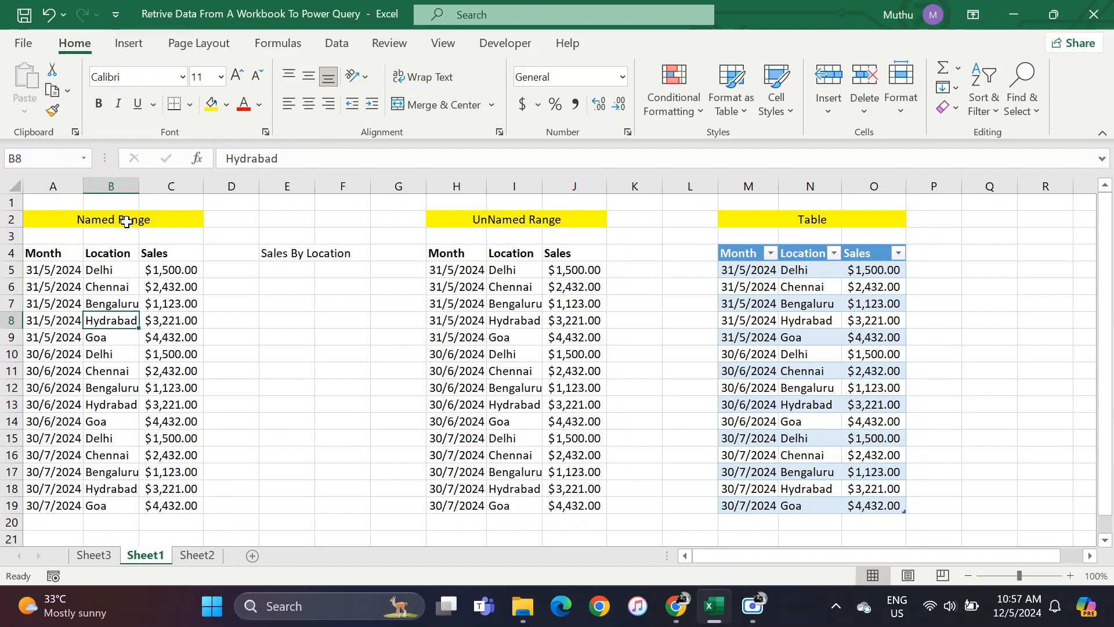
# Examine the unnamed range and the table on Sheet1 in comparison with the named range
pyautogui.click(448, 286)
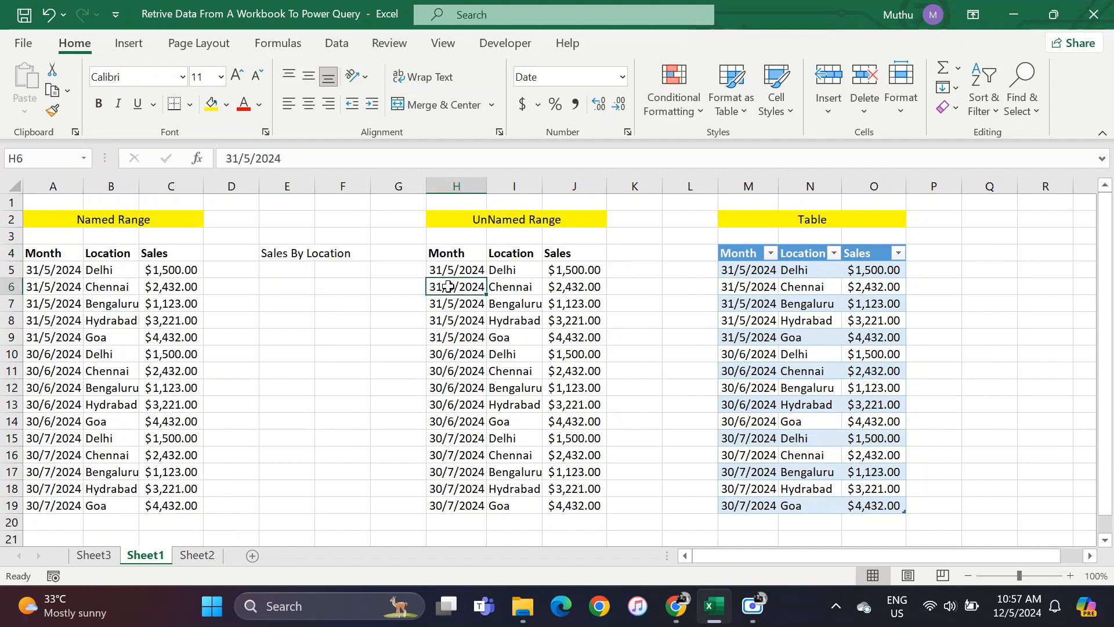
pyautogui.click(471, 264)
pyautogui.moveTo(463, 253); pyautogui.dragTo(592, 524)
pyautogui.click(820, 316)
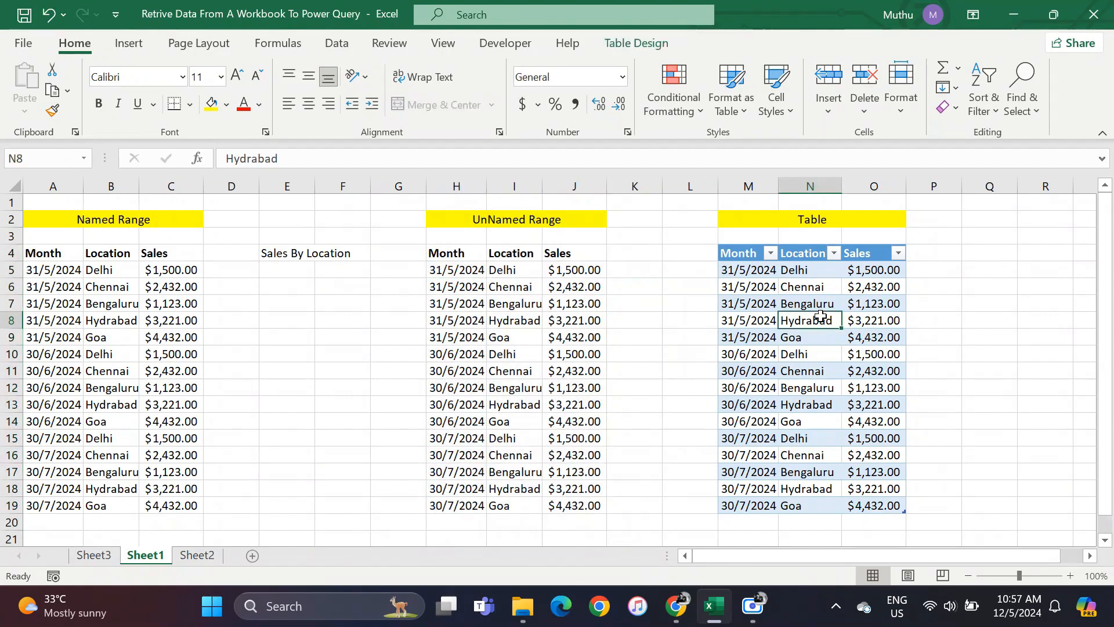
pyautogui.click(188, 330)
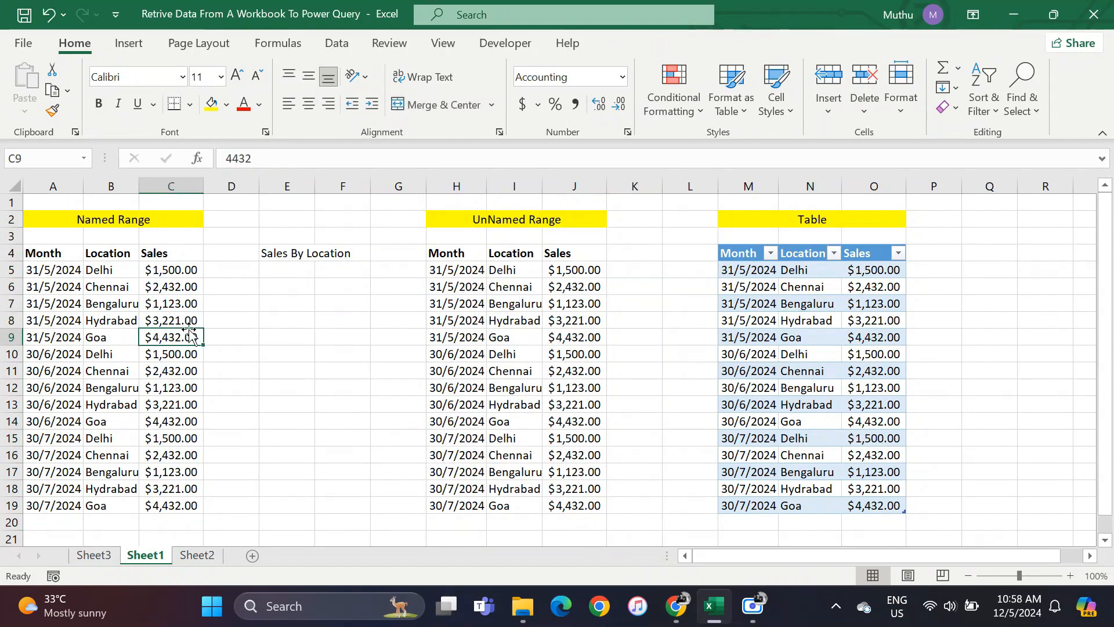
pyautogui.click(519, 305)
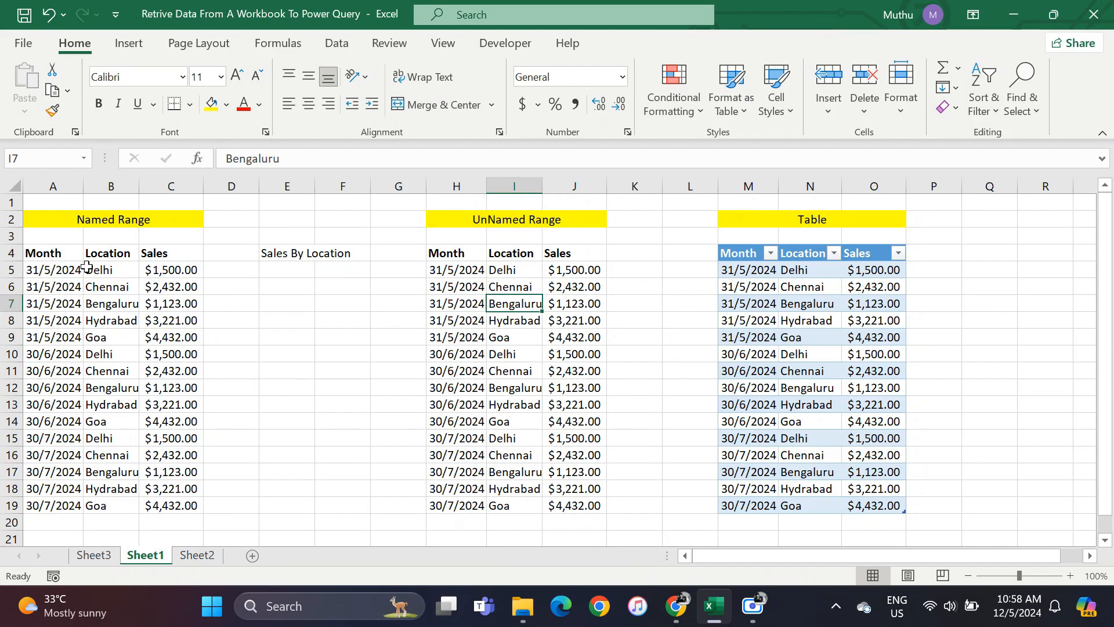
# Load the Salesdata named range into the Power Query Editor as a table/range source
pyautogui.click(51, 255)
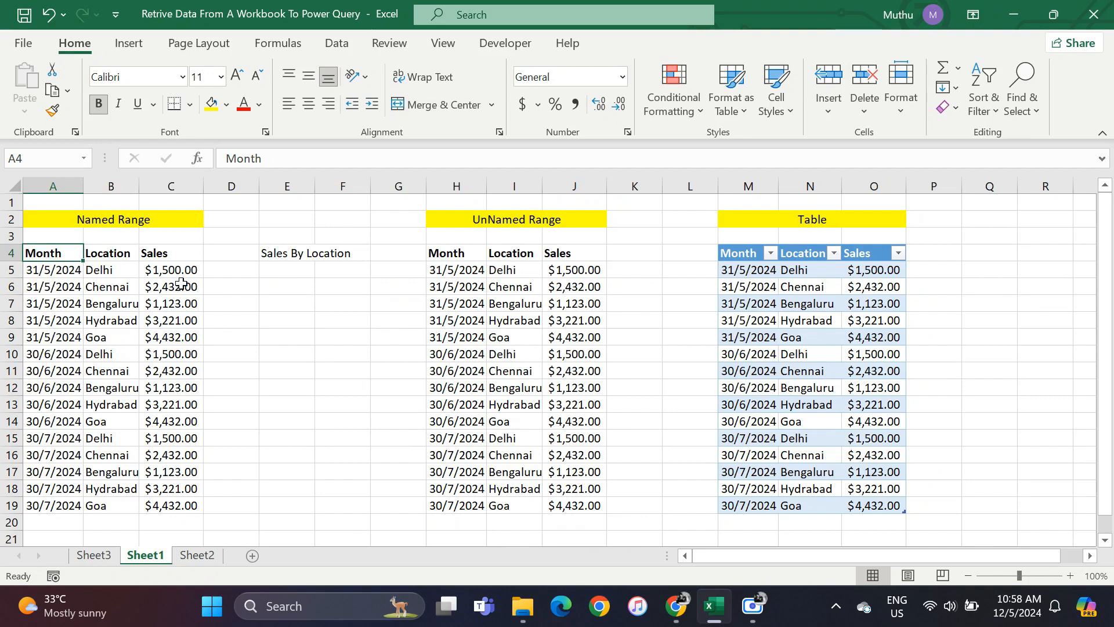
pyautogui.click(58, 287)
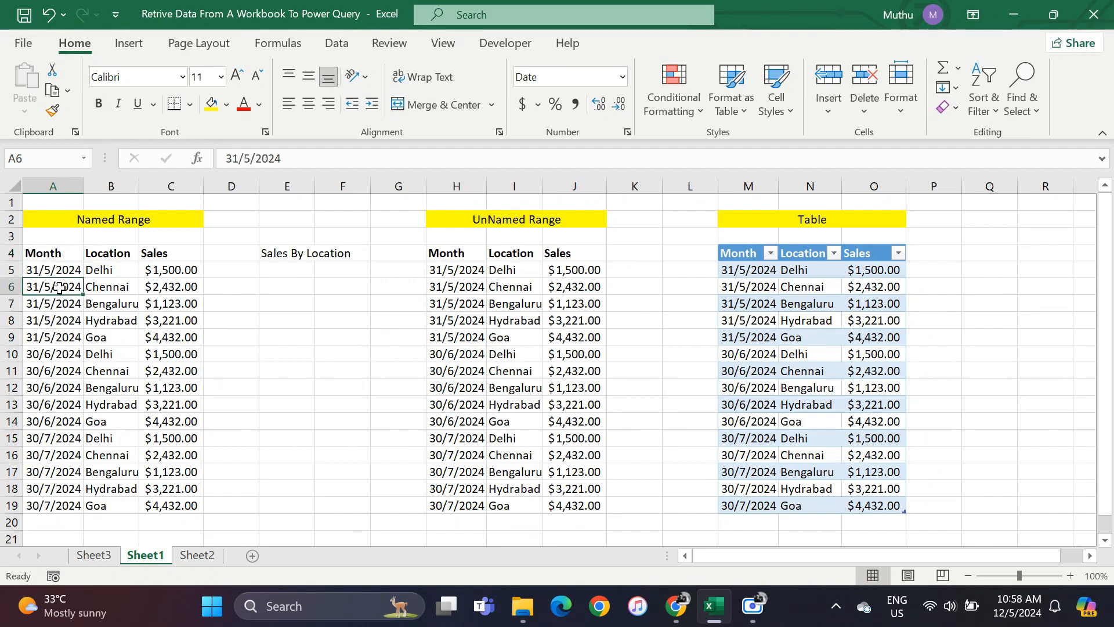
pyautogui.click(336, 43)
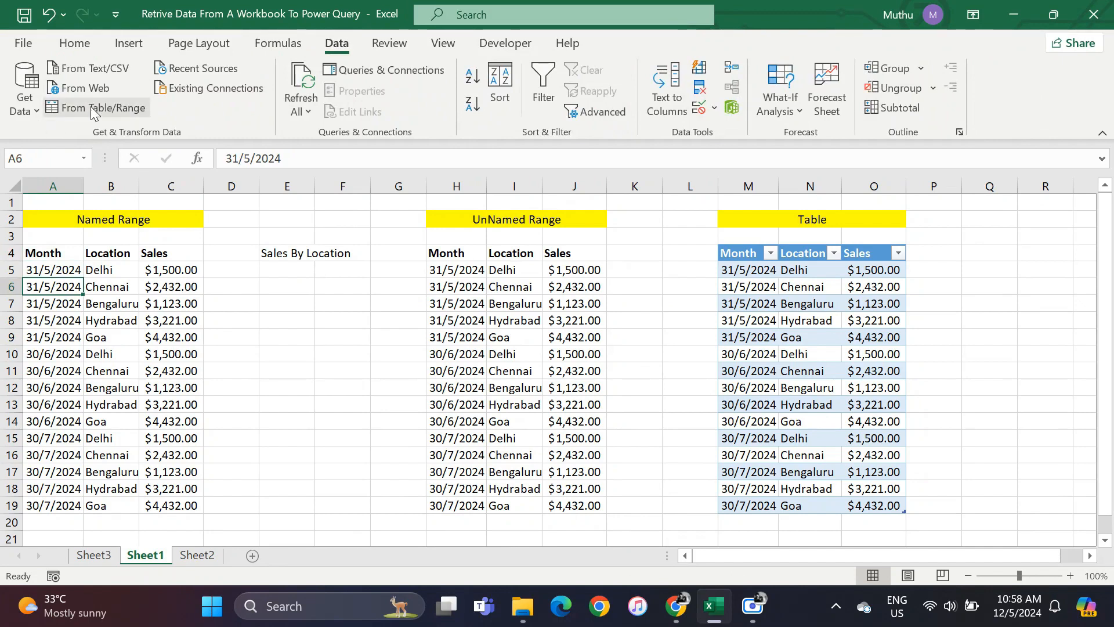
pyautogui.click(133, 114)
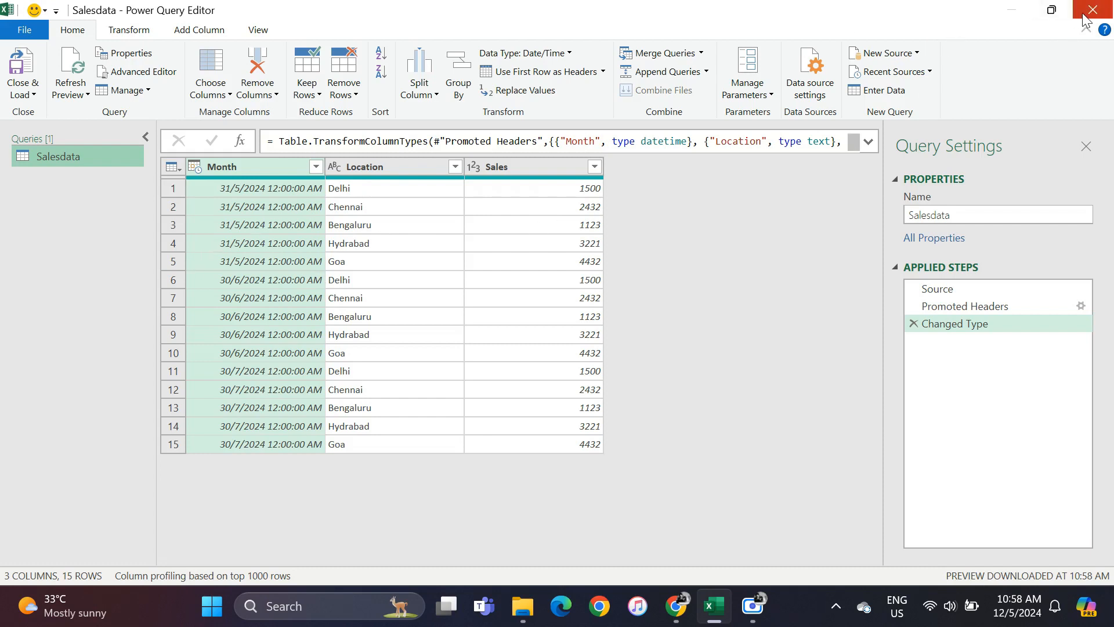
# Uncover the worksheet behind the editor to compare the named range with the query, and maximize the editor again
pyautogui.doubleClick(952, 27)
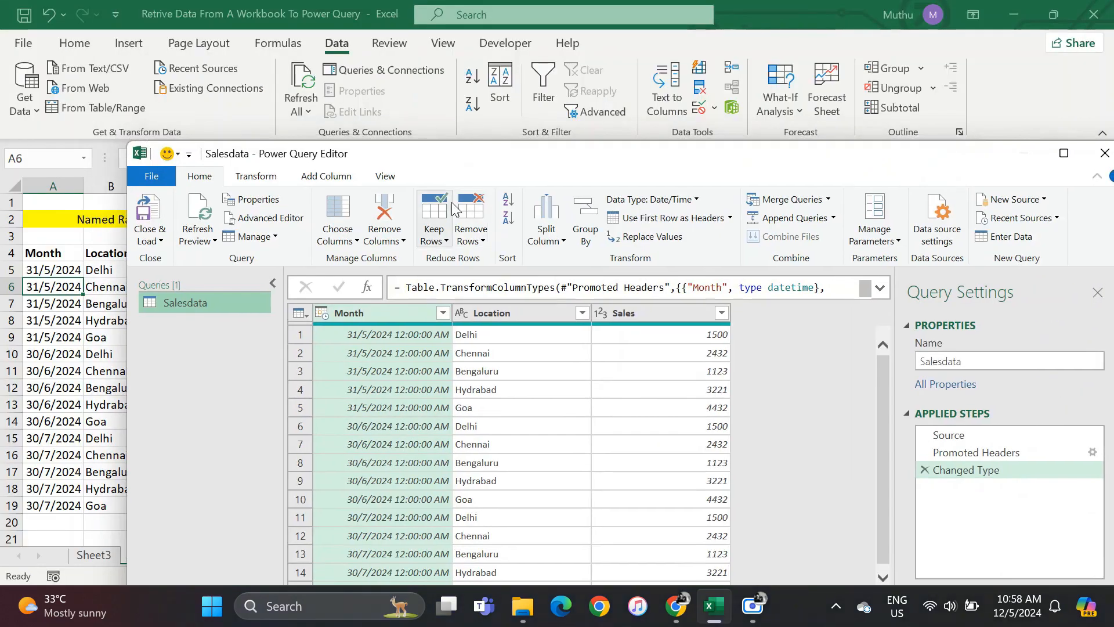
pyautogui.moveTo(396, 164); pyautogui.dragTo(729, 177)
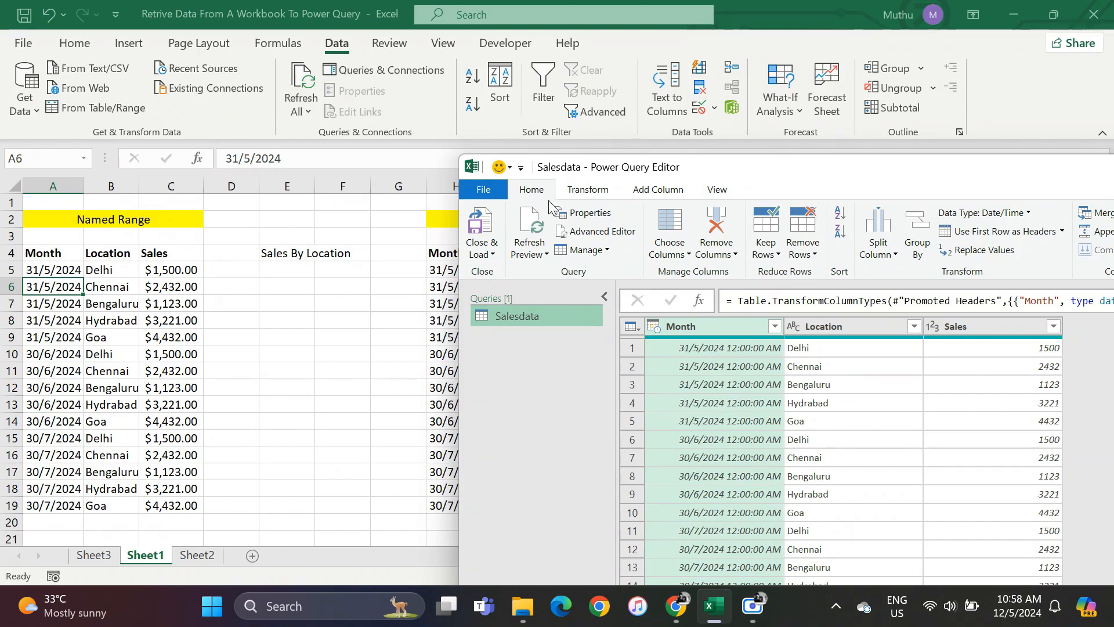
pyautogui.doubleClick(682, 170)
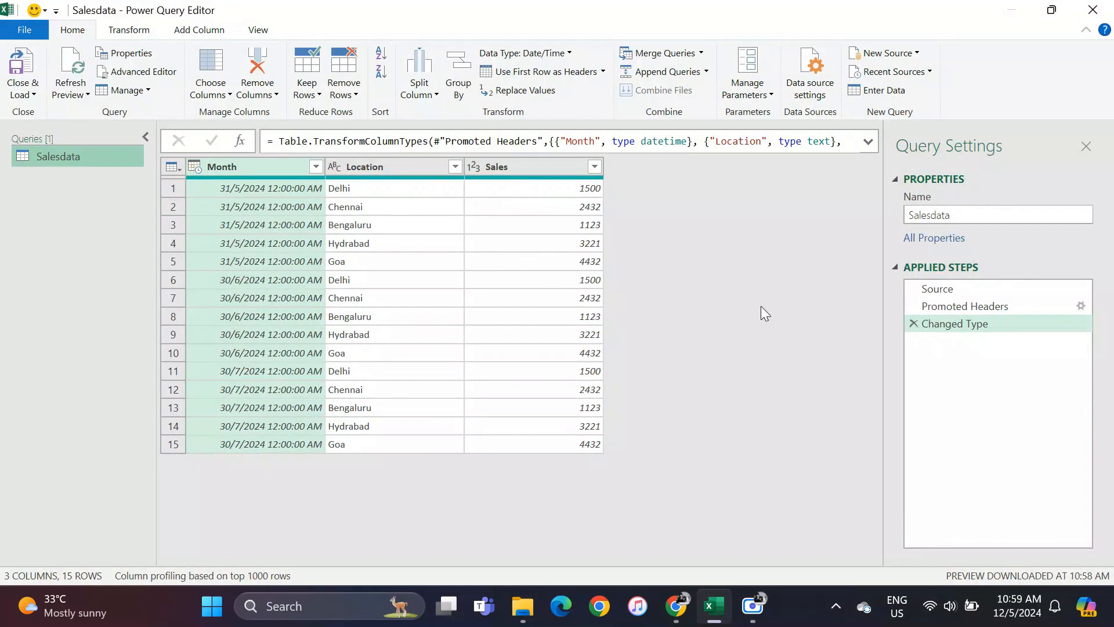
# Remove the Month and Sales columns from the query one by one, and delete the resulting Removed Columns step
pyautogui.click(369, 167)
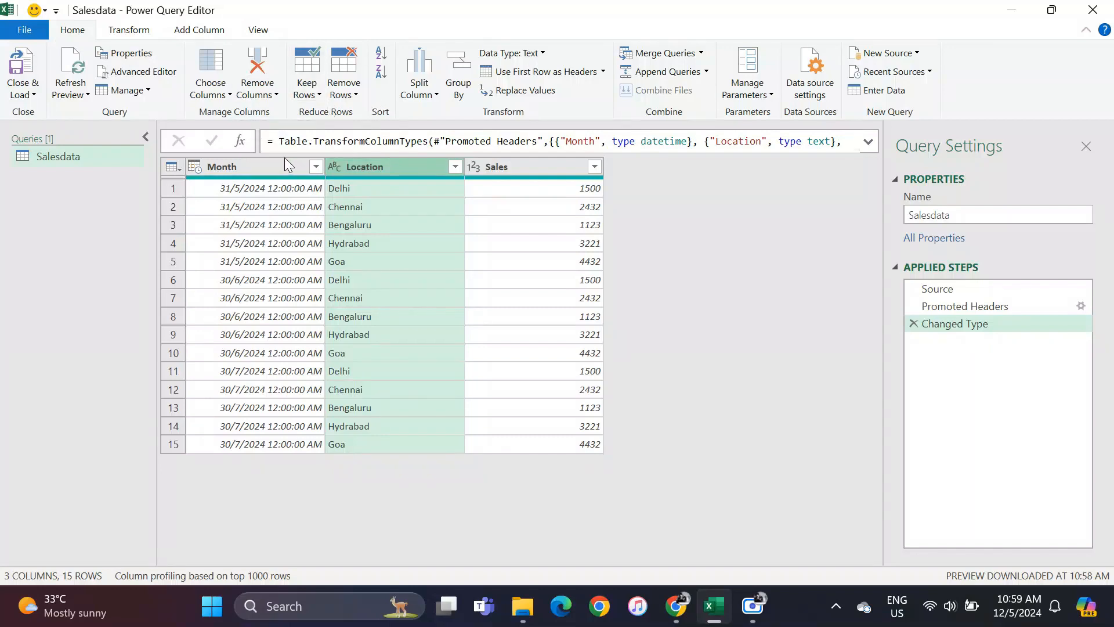
pyautogui.click(258, 164)
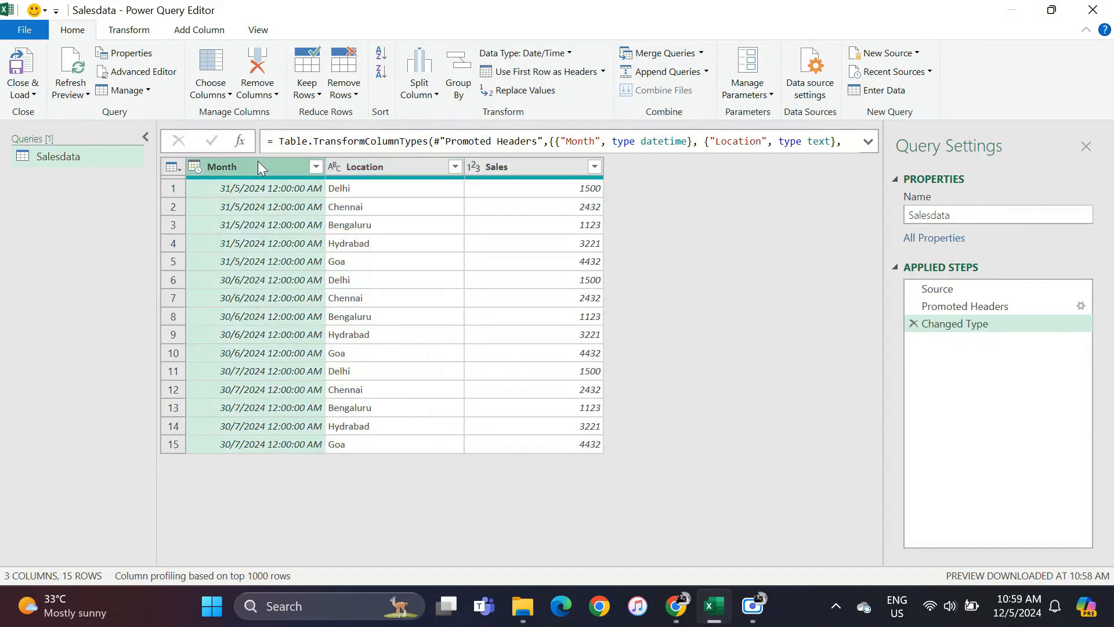
pyautogui.rightClick(257, 162)
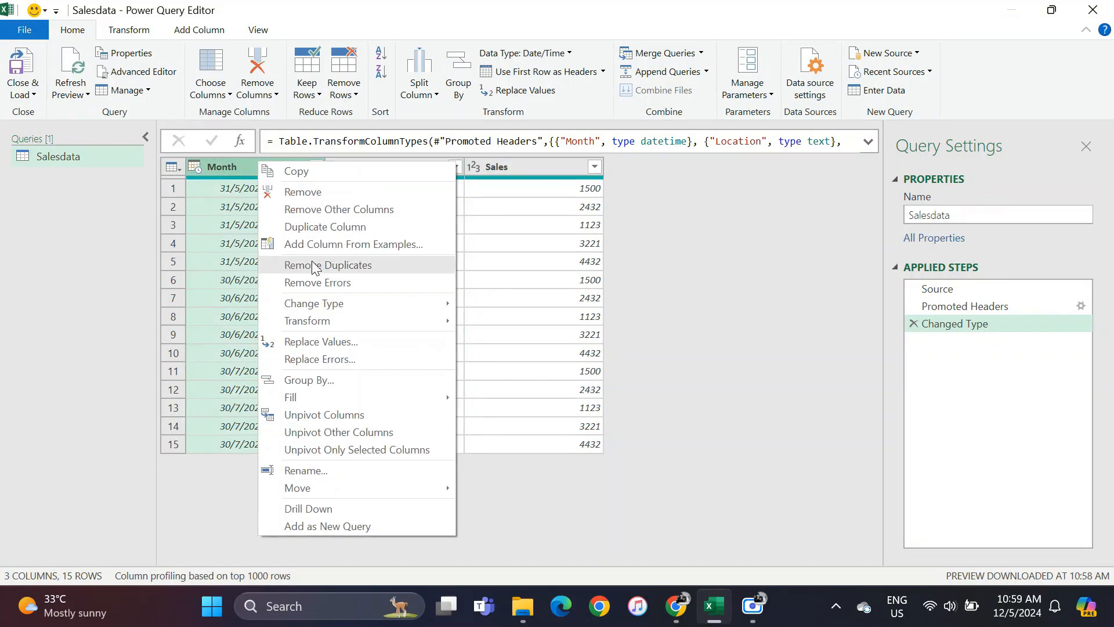
pyautogui.click(308, 196)
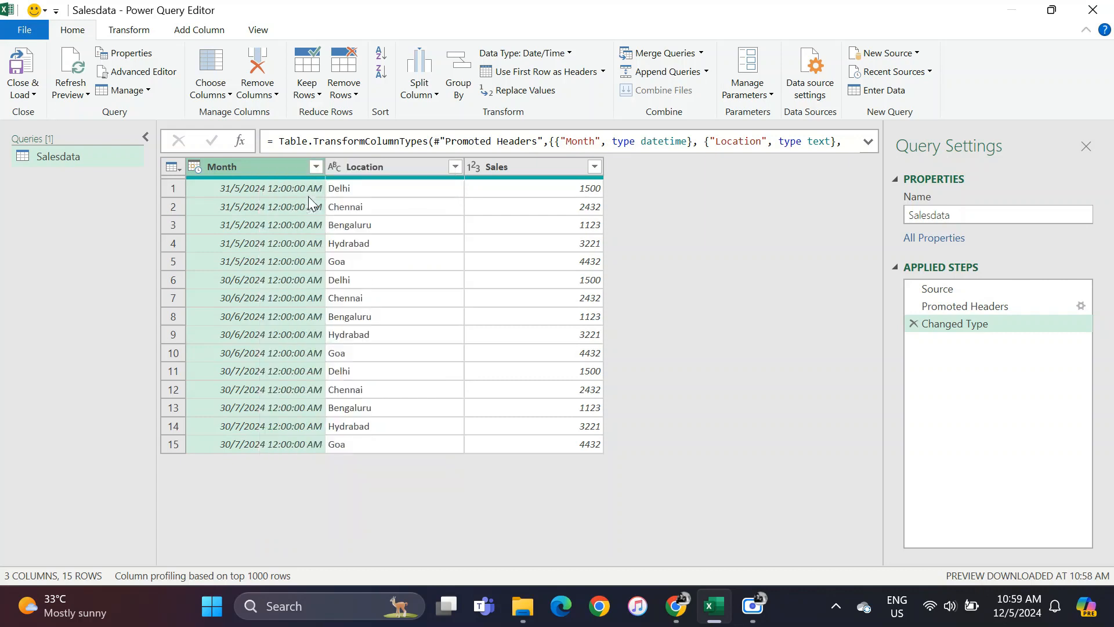
pyautogui.click(389, 165)
pyautogui.rightClick(389, 165)
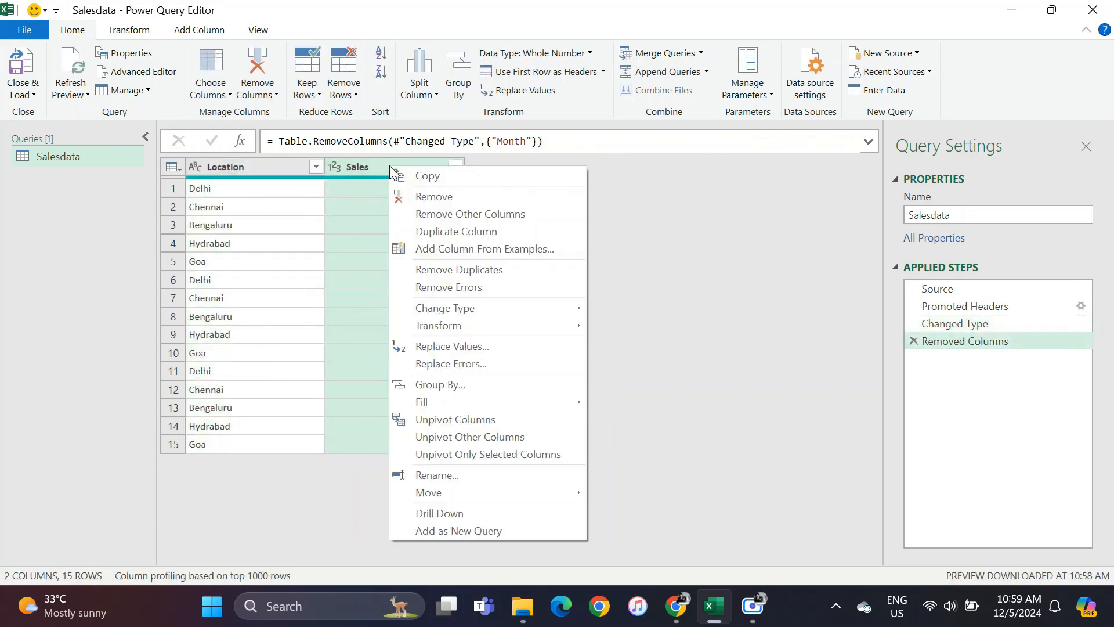
pyautogui.click(416, 195)
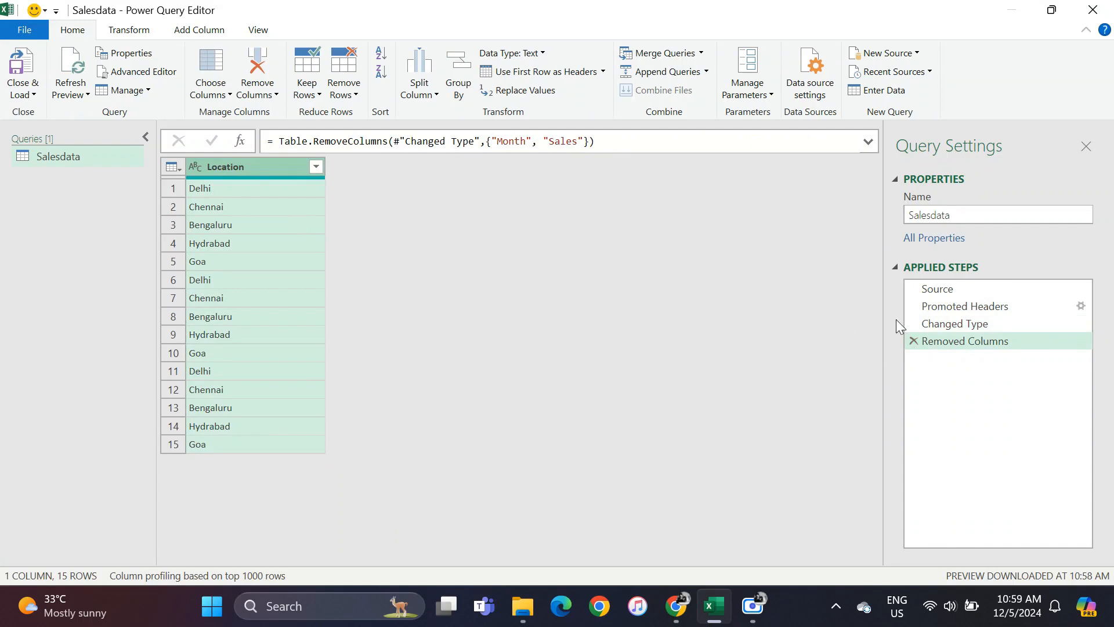
pyautogui.click(912, 341)
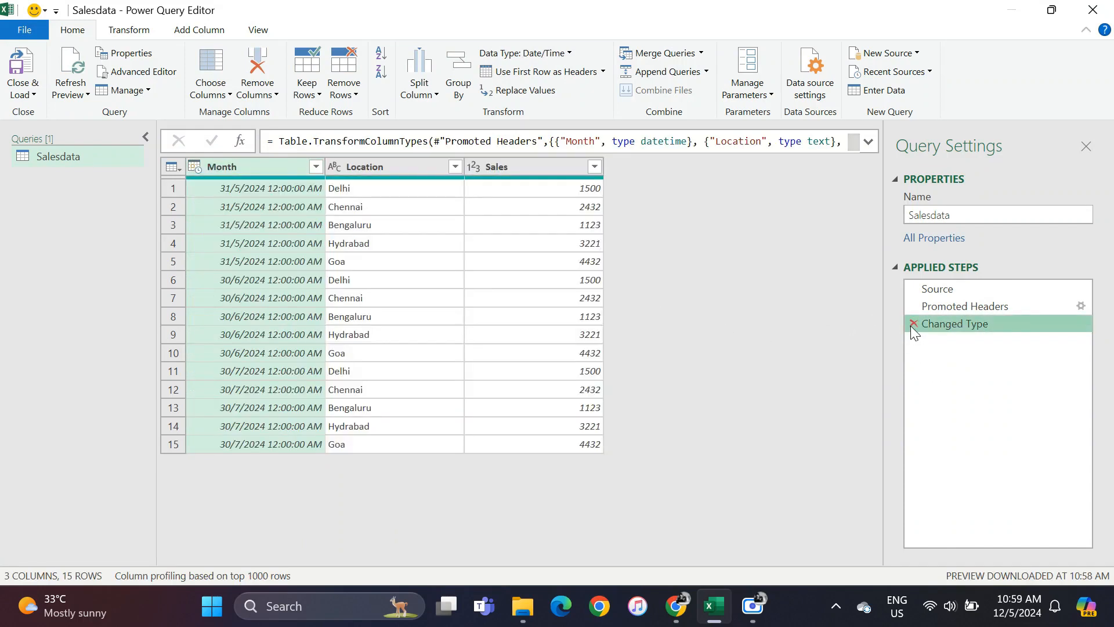
# Delete the query's Changed Type step and remove all columns other than Location
pyautogui.click(912, 323)
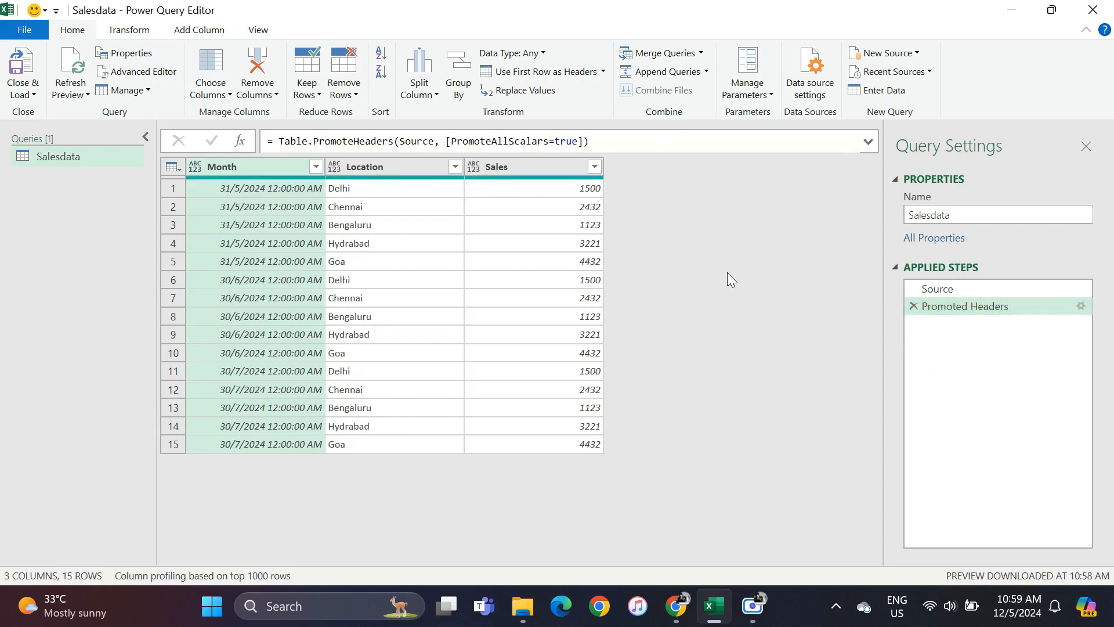
pyautogui.click(393, 165)
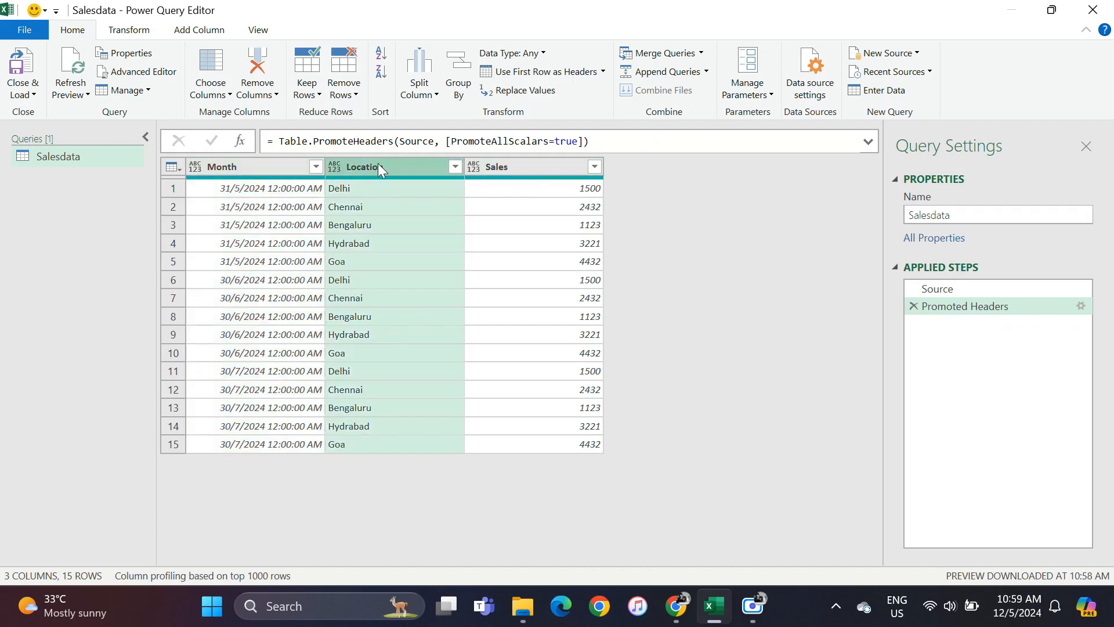
pyautogui.rightClick(376, 165)
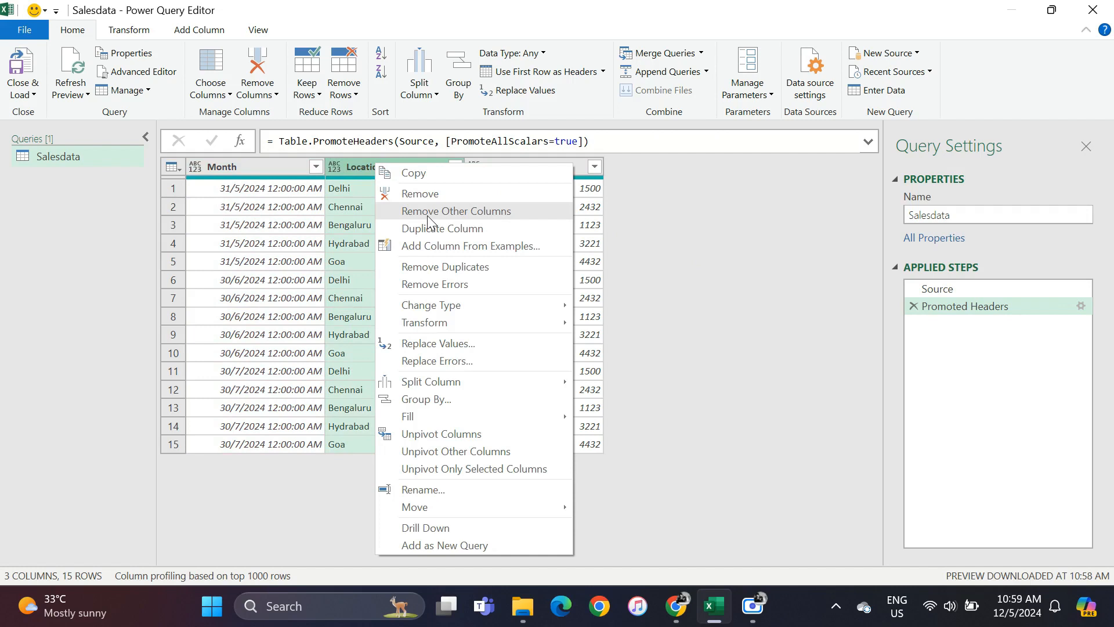
pyautogui.click(277, 95)
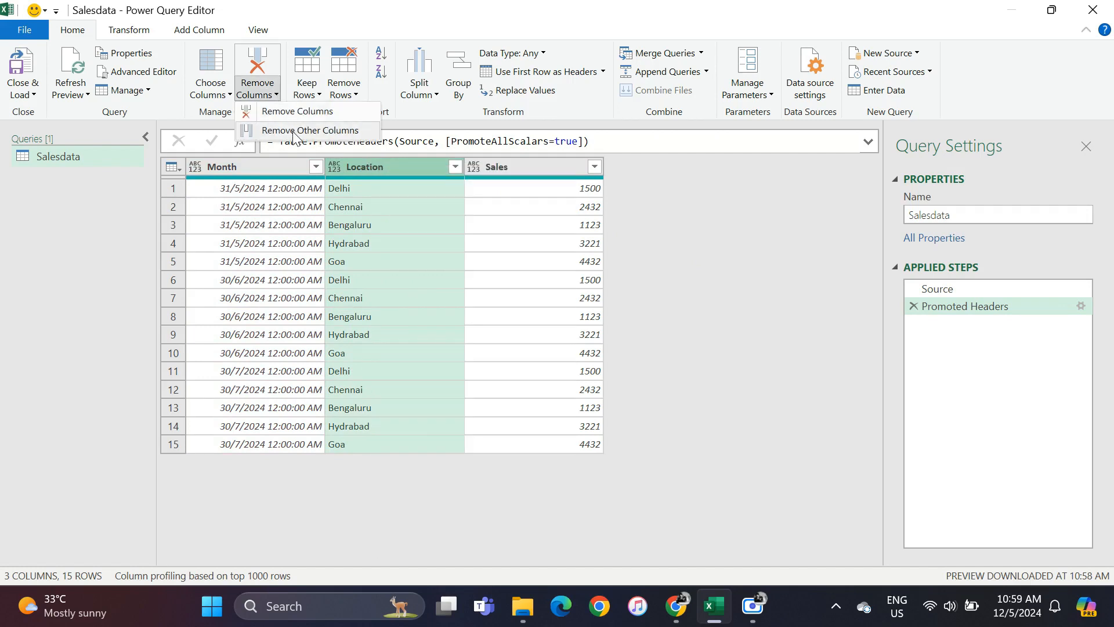
pyautogui.rightClick(362, 160)
pyautogui.rightClick(362, 160)
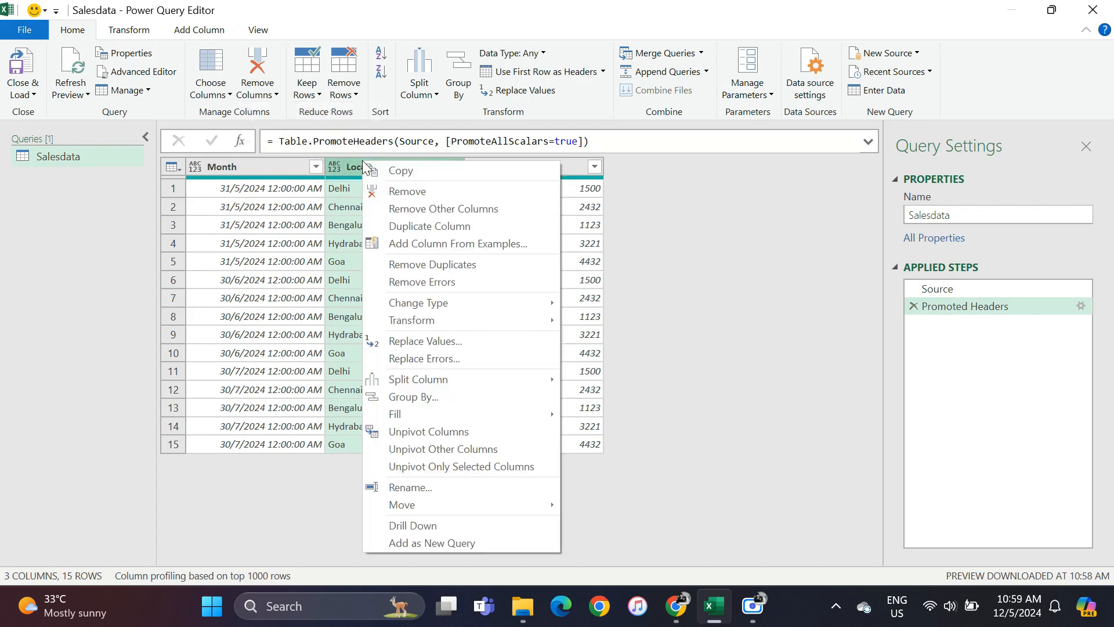
pyautogui.click(406, 209)
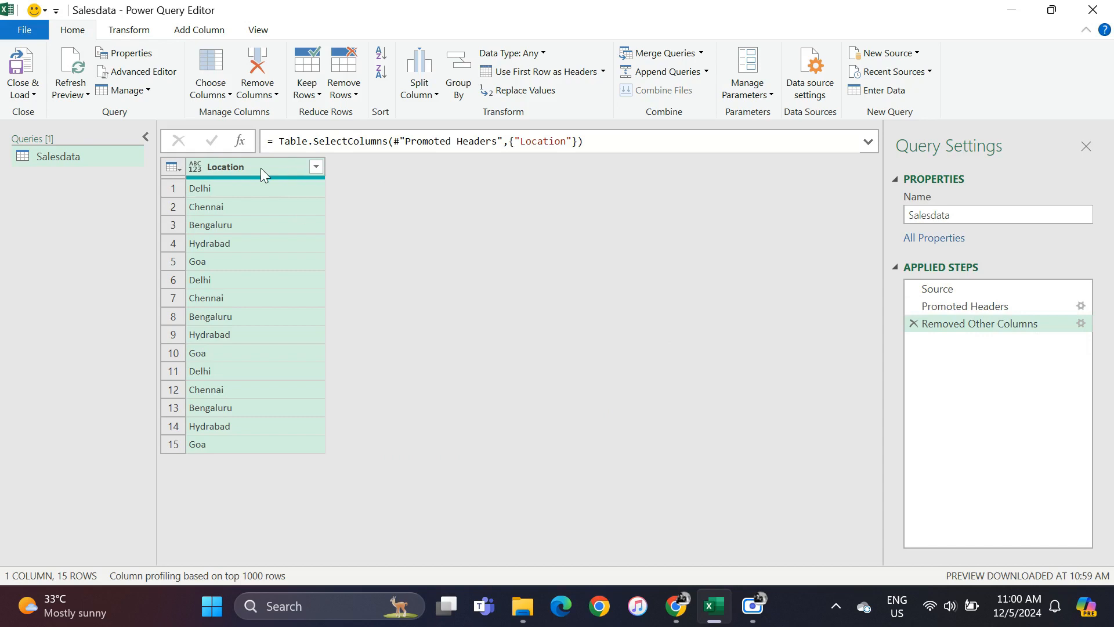
# Remove the duplicate values from the Location column
pyautogui.rightClick(240, 173)
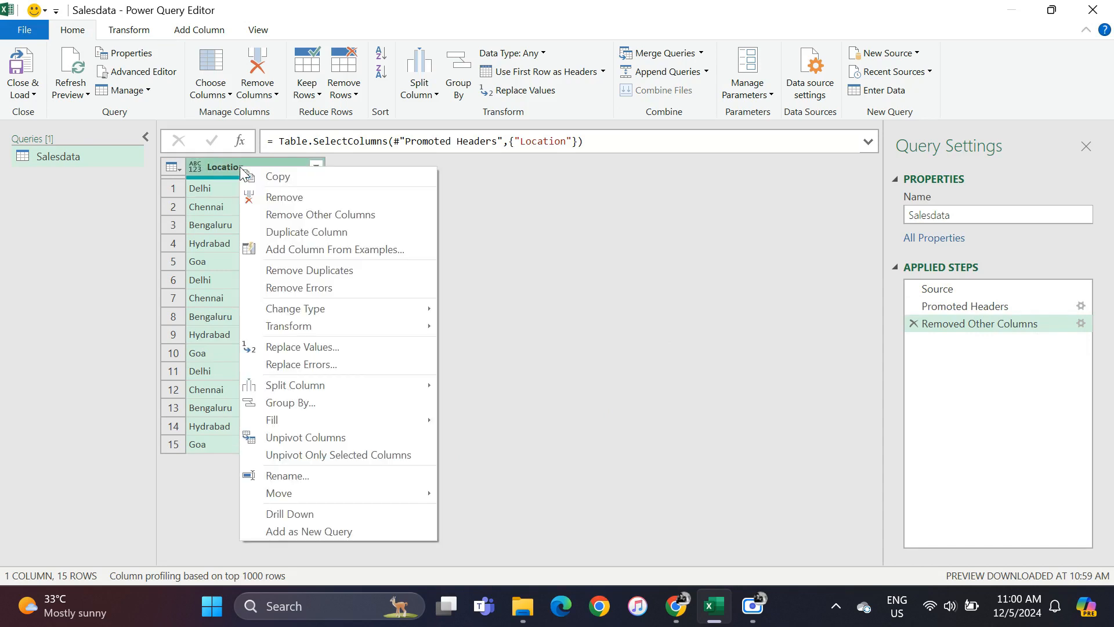
pyautogui.click(300, 271)
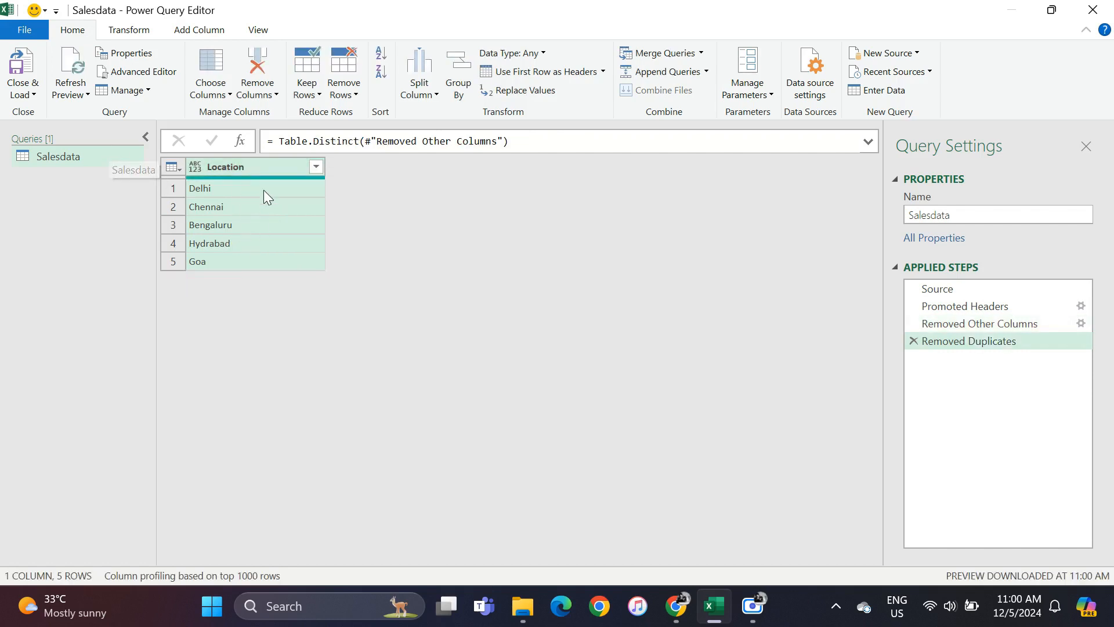
# Load the query as a table into the existing worksheet at cell E5 of Sheet1, under Sales By Location
pyautogui.click(38, 95)
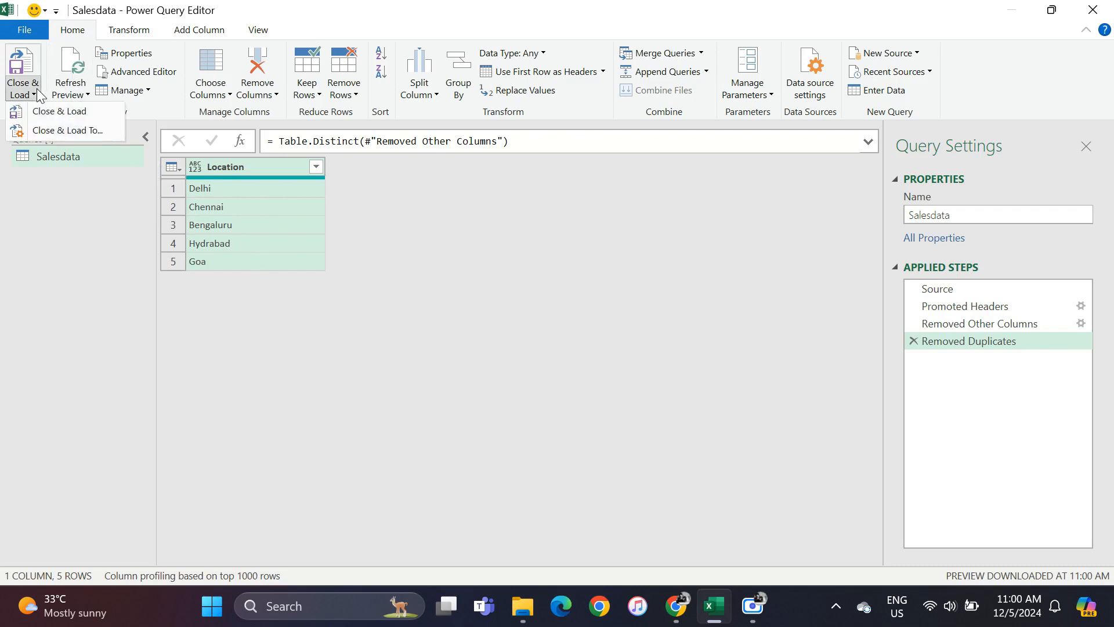
pyautogui.click(53, 132)
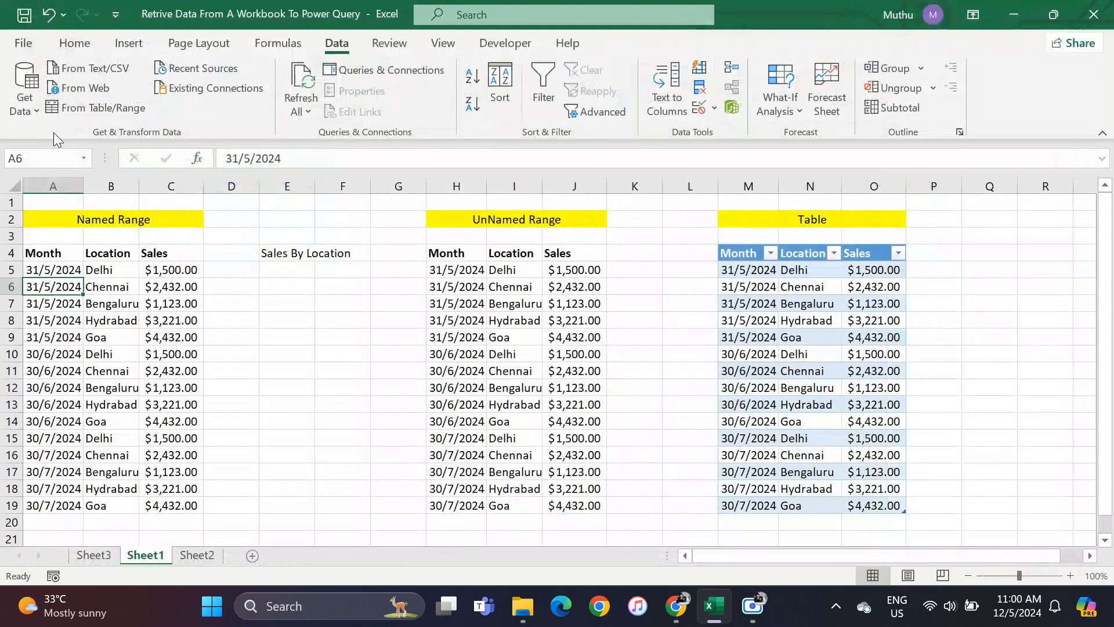
pyautogui.moveTo(329, 157); pyautogui.dragTo(640, 104)
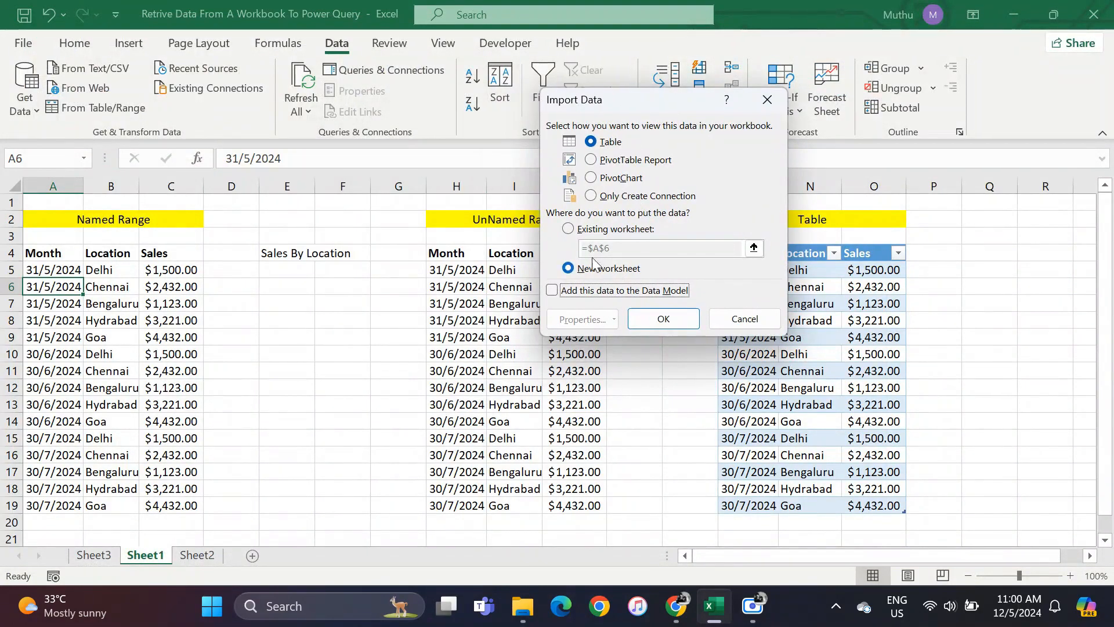
pyautogui.click(569, 229)
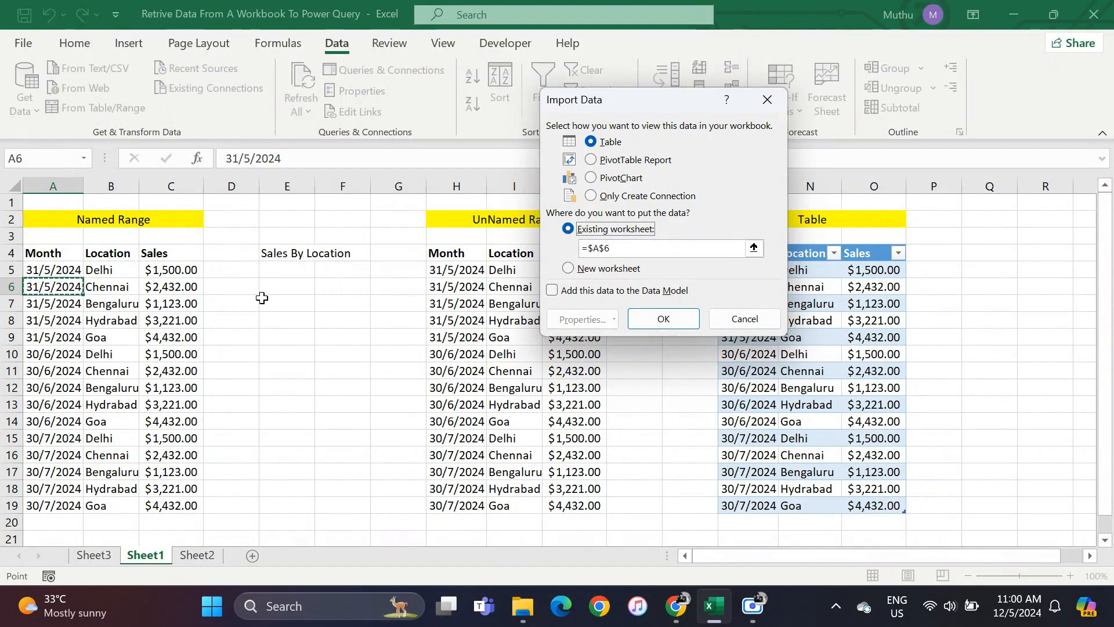
pyautogui.click(280, 270)
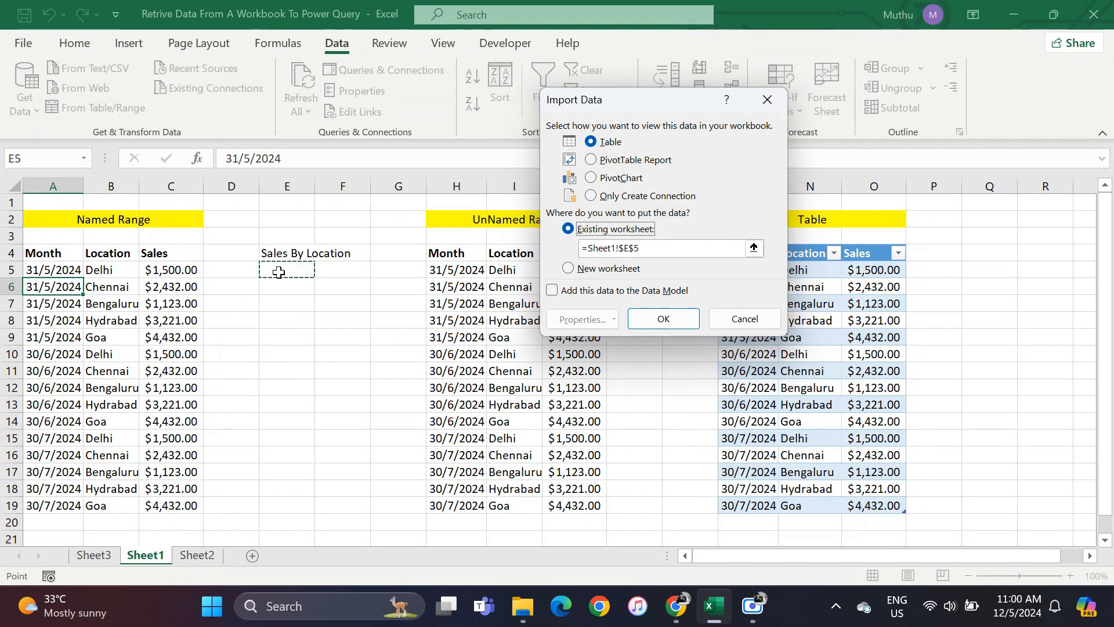
pyautogui.click(630, 314)
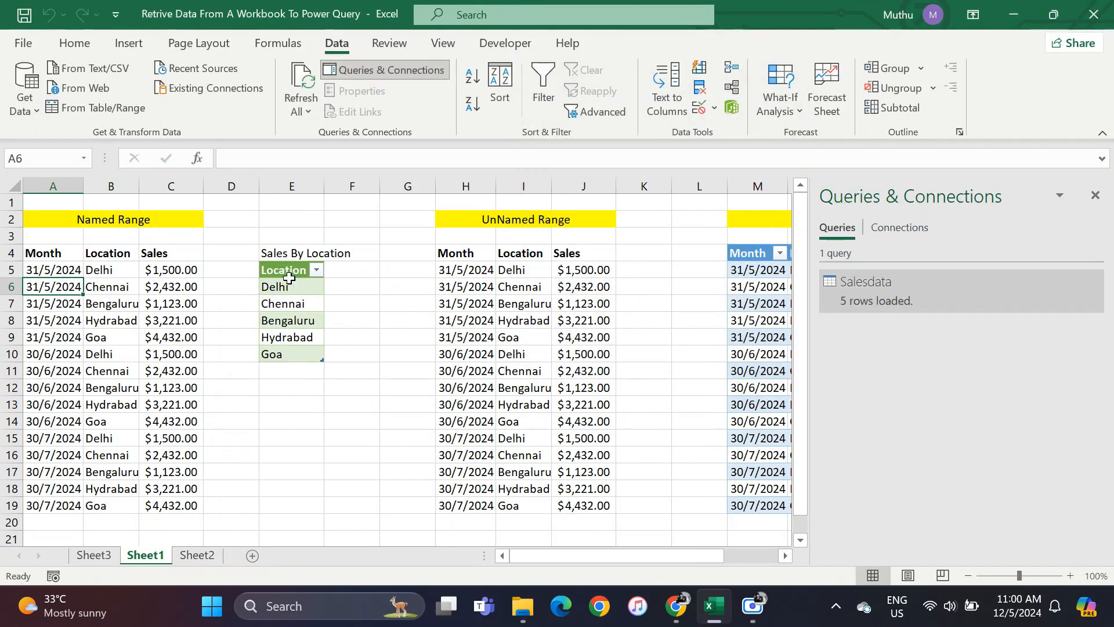
# Add a Sales column to the loaded table by entering the heading in F5, beside Location
pyautogui.click(289, 271)
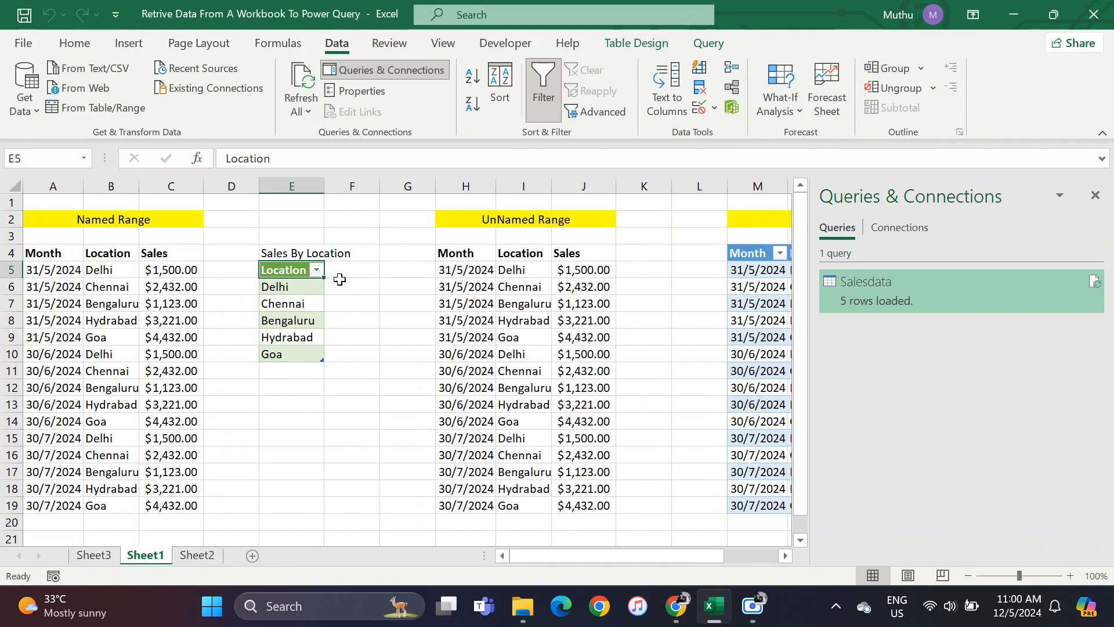
pyautogui.click(349, 277)
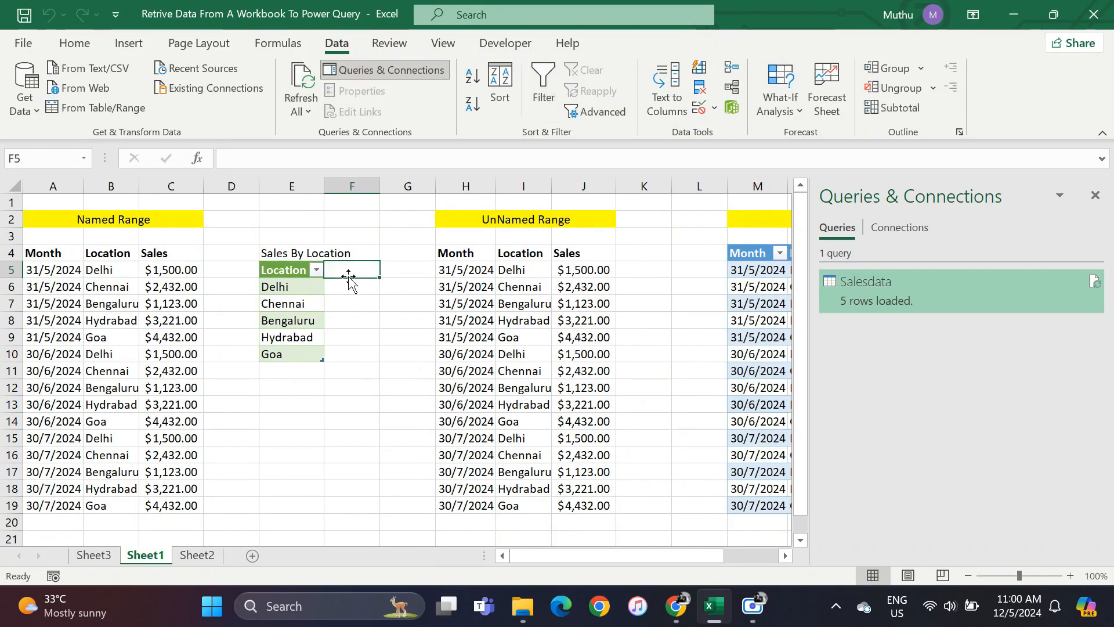
pyautogui.write('Sales')
pyautogui.press('Return')
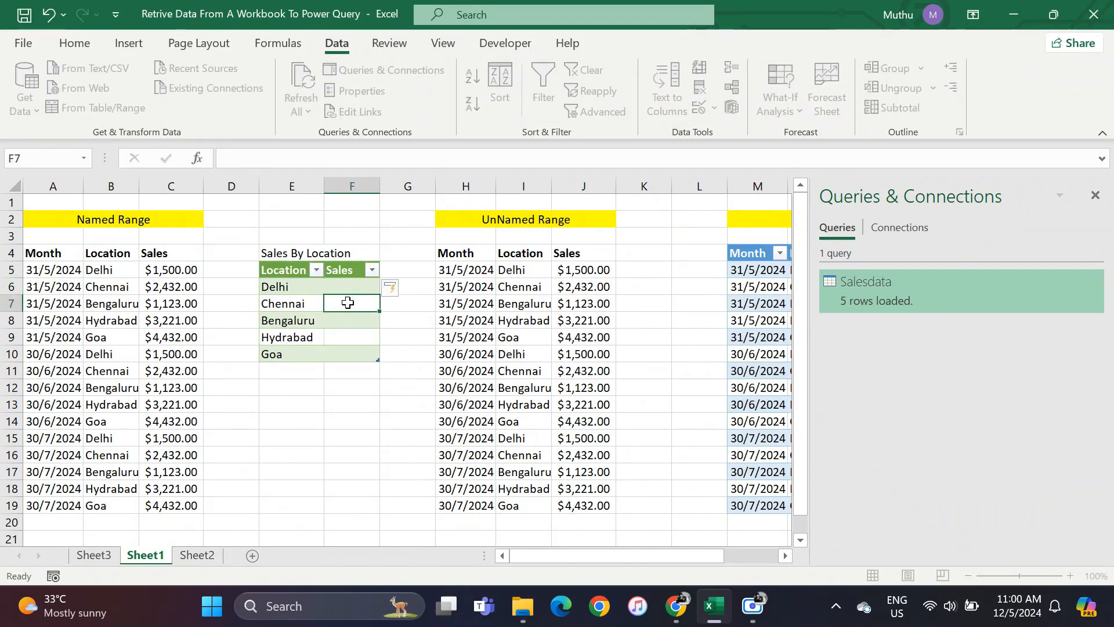
pyautogui.write('=')
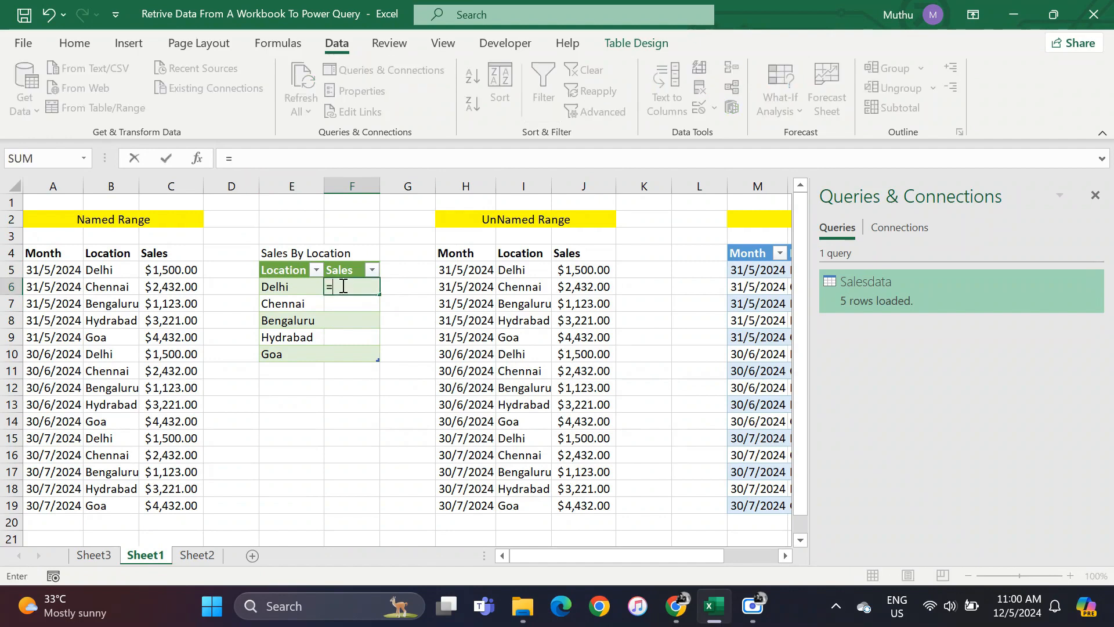
pyautogui.write('sum')
pyautogui.write('i')
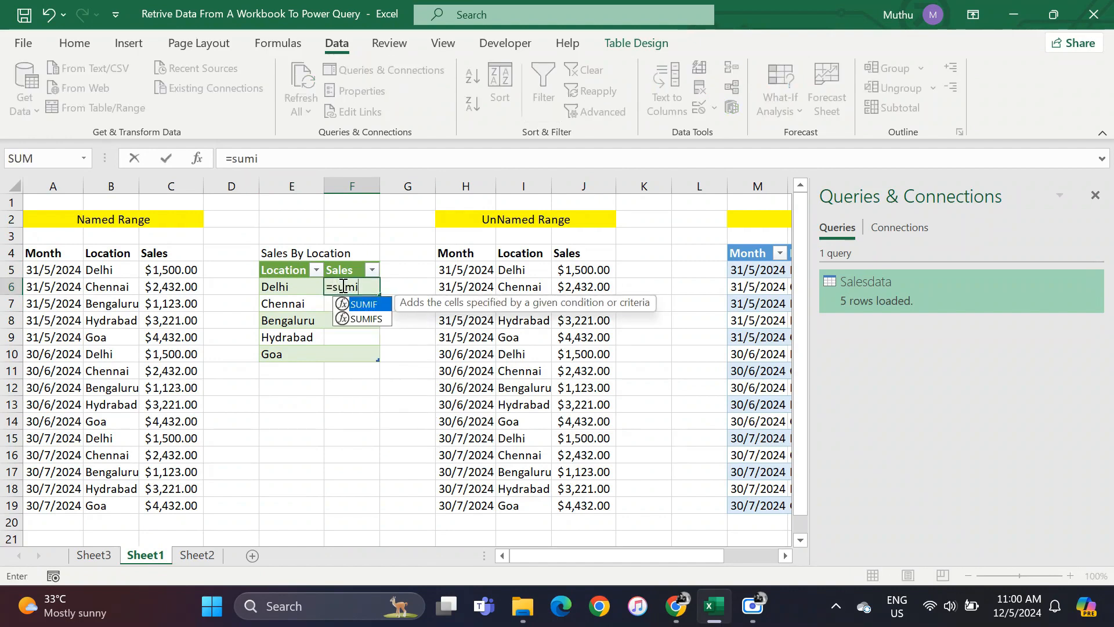
pyautogui.doubleClick(375, 305)
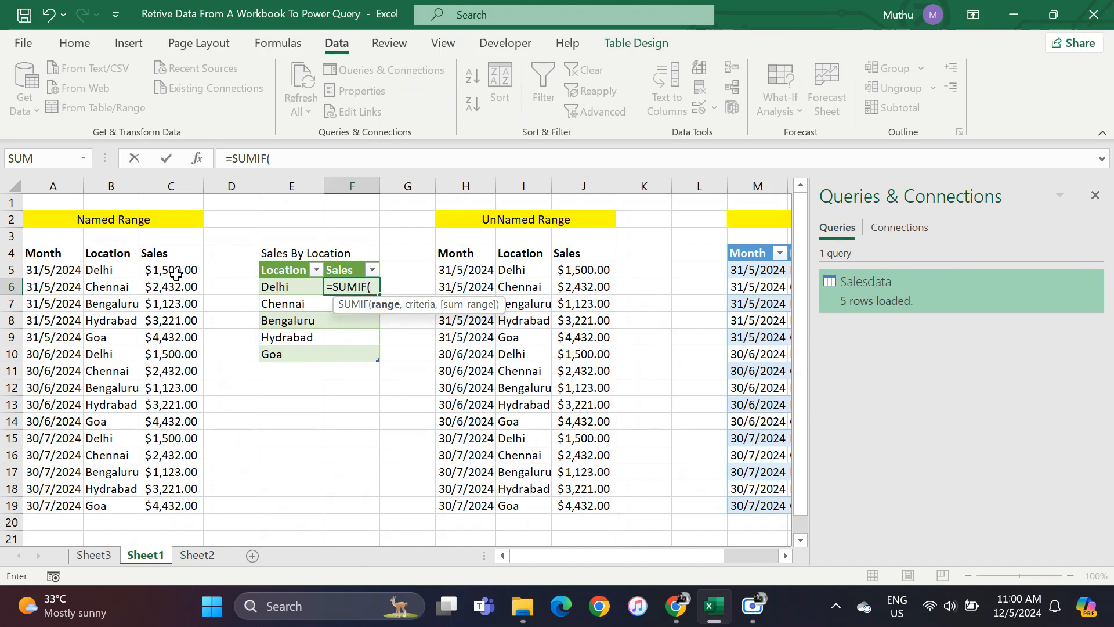
pyautogui.moveTo(92, 271); pyautogui.dragTo(107, 439)
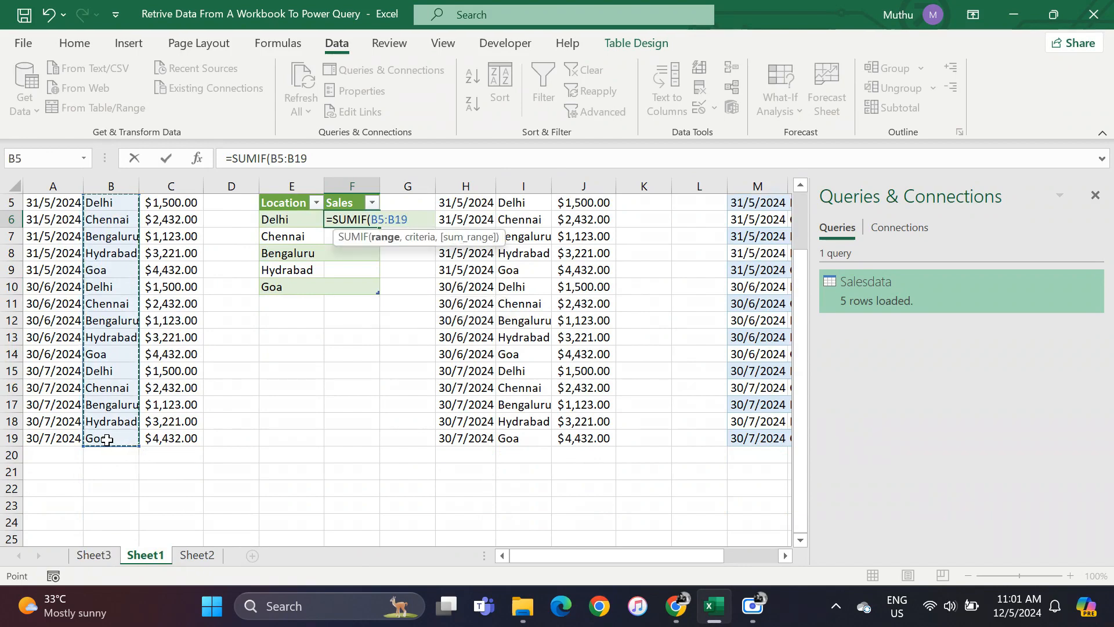
pyautogui.write(',')
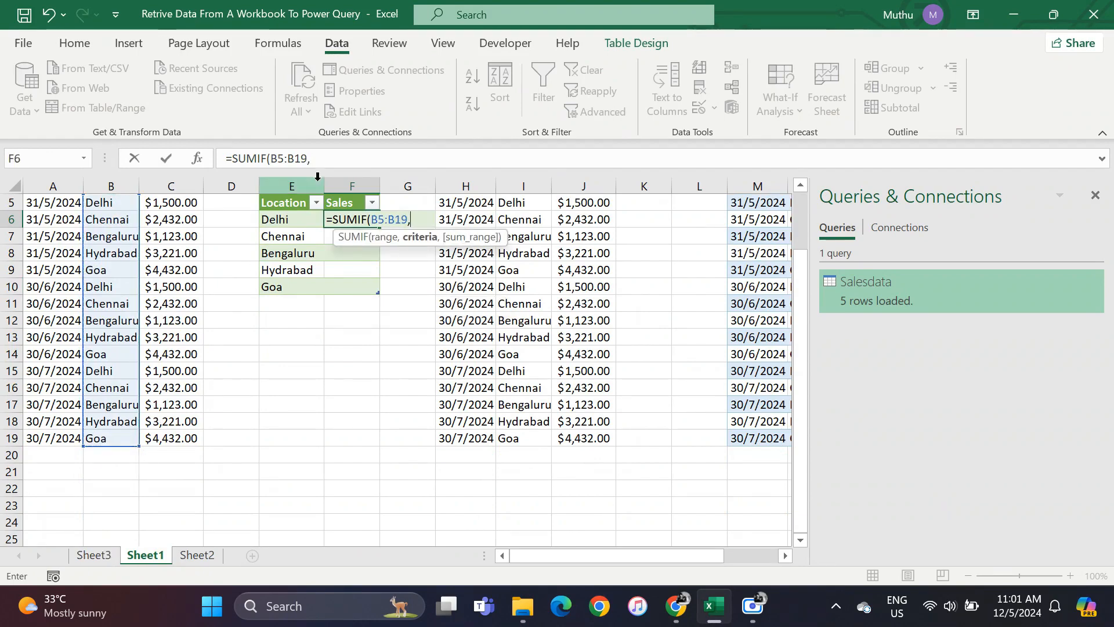
pyautogui.click(289, 223)
pyautogui.write(',')
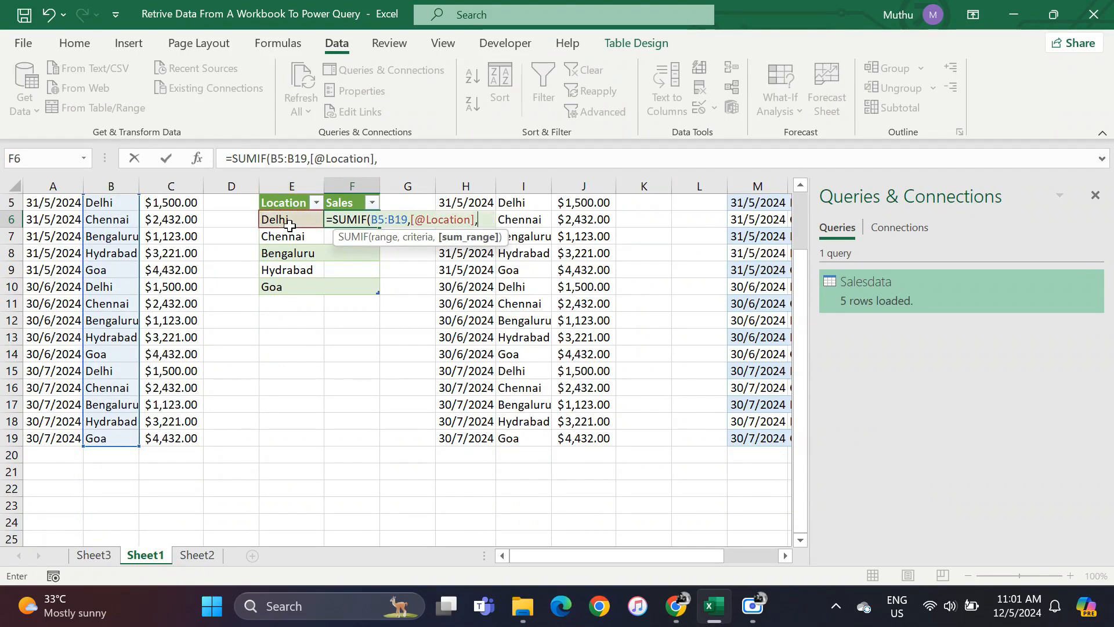
pyautogui.scroll(2, 164, 272)
pyautogui.moveTo(165, 272); pyautogui.dragTo(176, 438)
pyautogui.write(')')
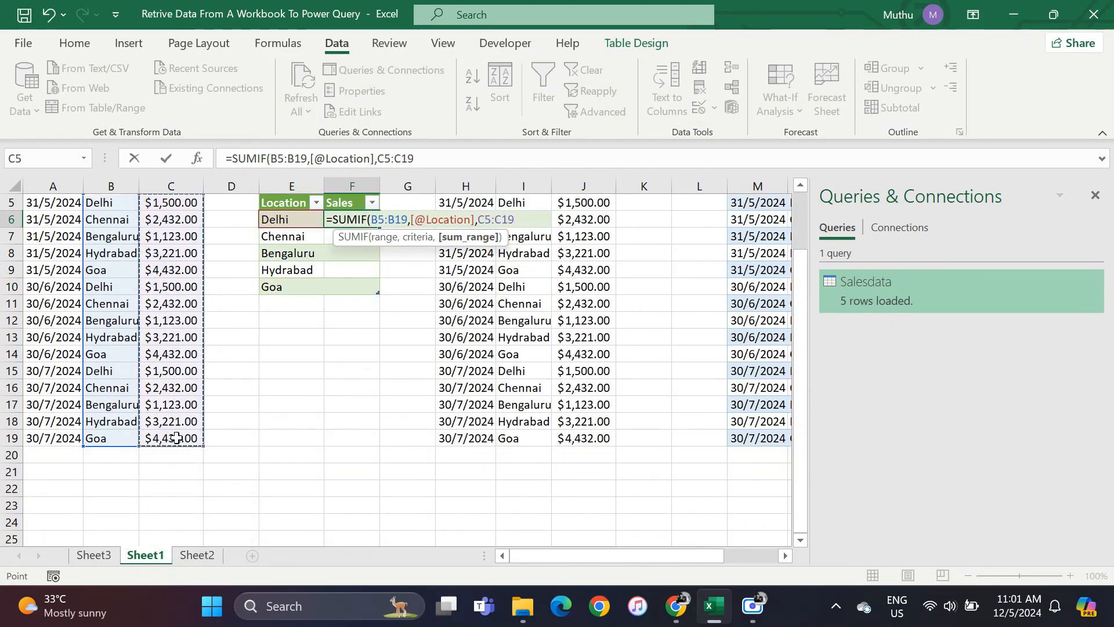
pyautogui.press('Return')
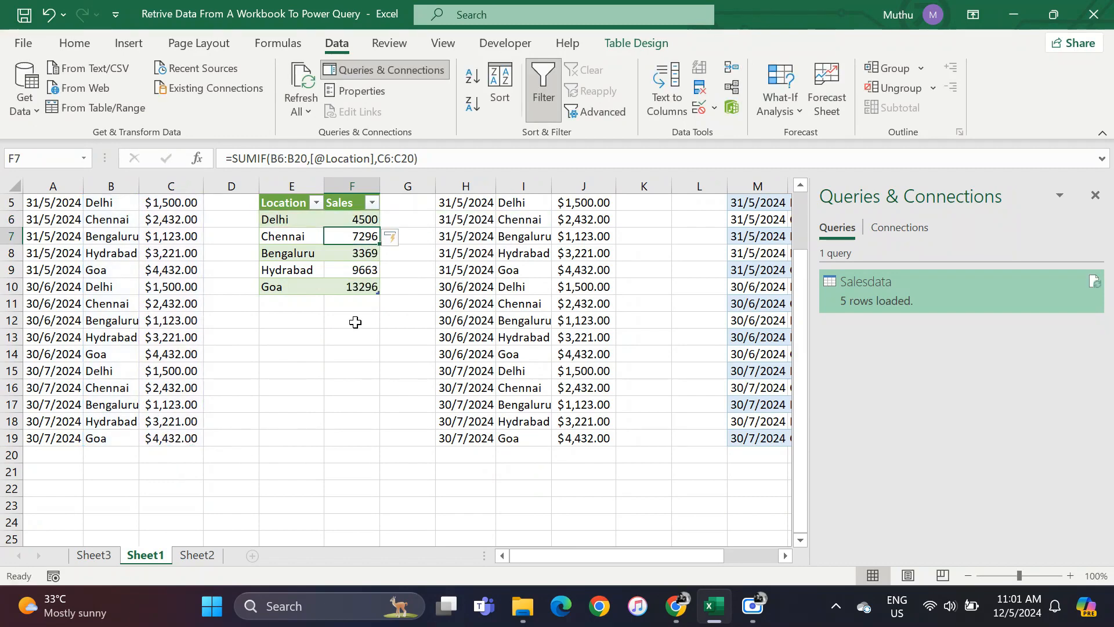
pyautogui.scroll(2, 355, 322)
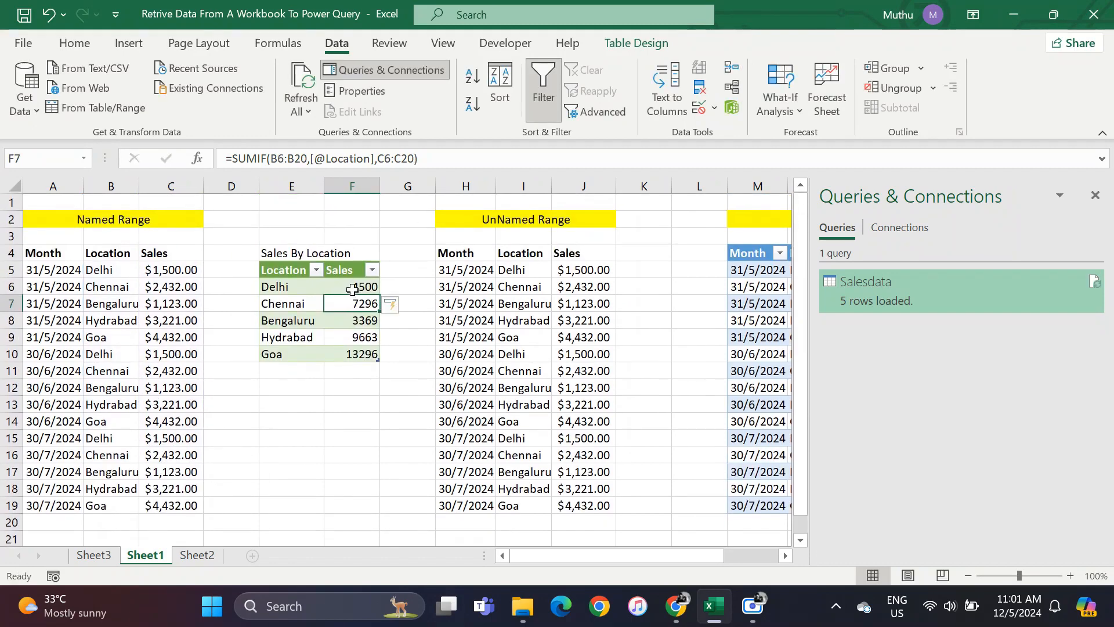
pyautogui.click(352, 289)
pyautogui.scroll(-1, 122, 378)
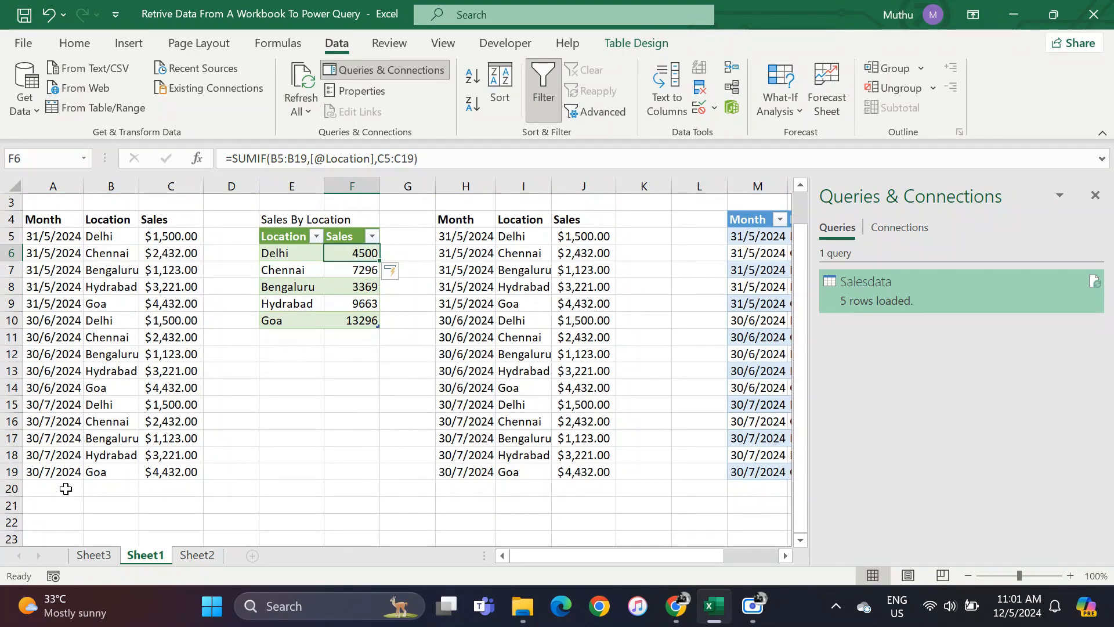
pyautogui.click(72, 460)
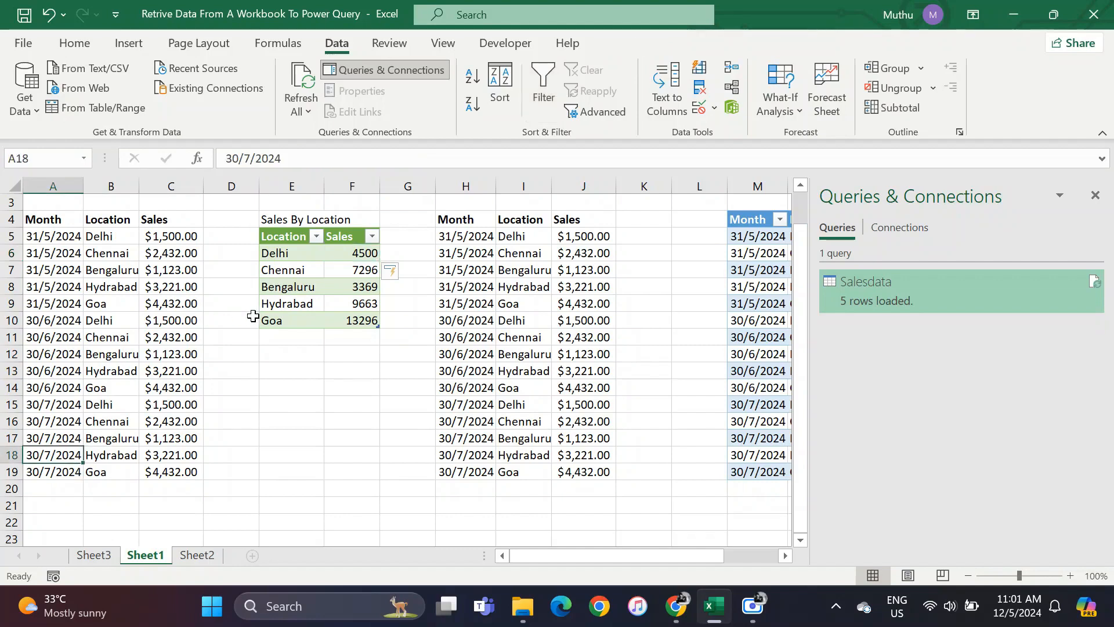
pyautogui.click(281, 304)
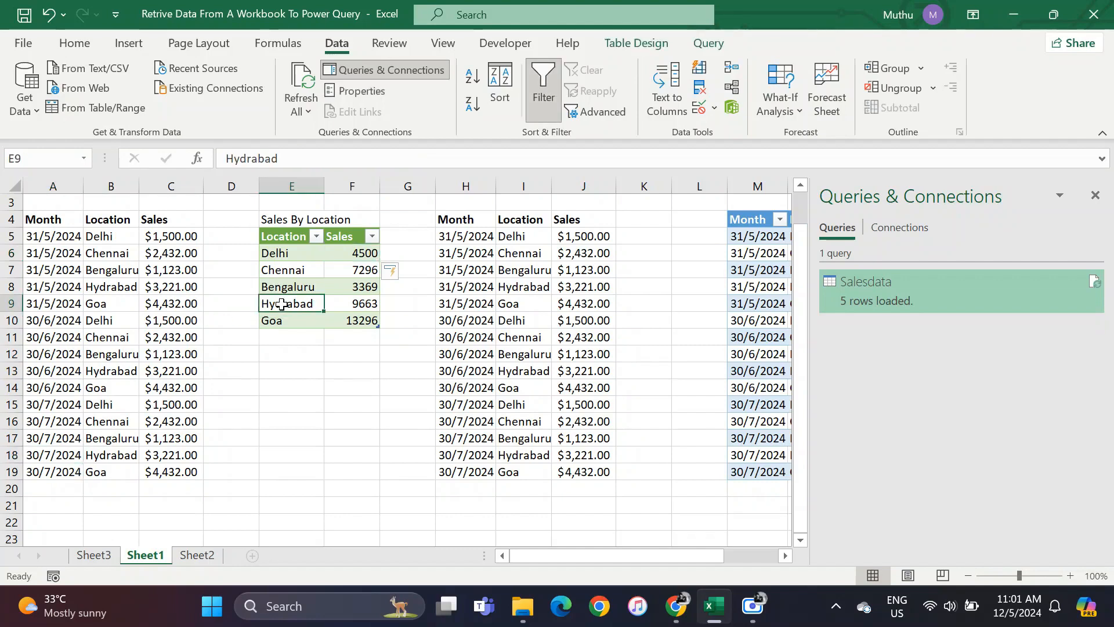
# Copy the 31/8/2024 rows A2:C6 from Sheet2 and paste them at A20 on Sheet1, below the named range data
pyautogui.click(197, 555)
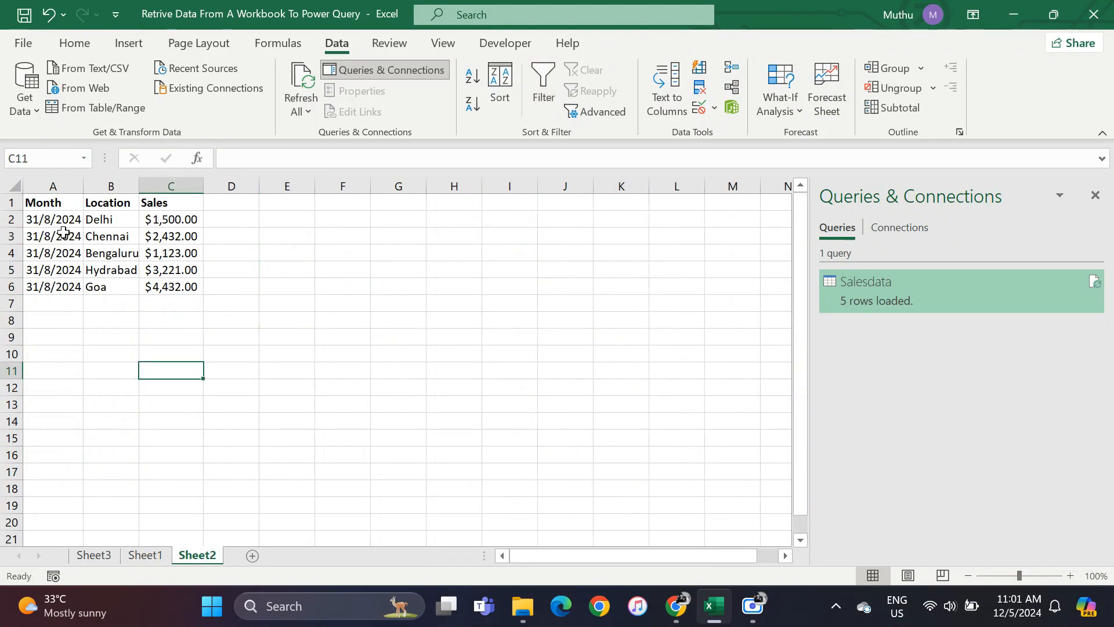
pyautogui.moveTo(57, 225); pyautogui.dragTo(166, 287)
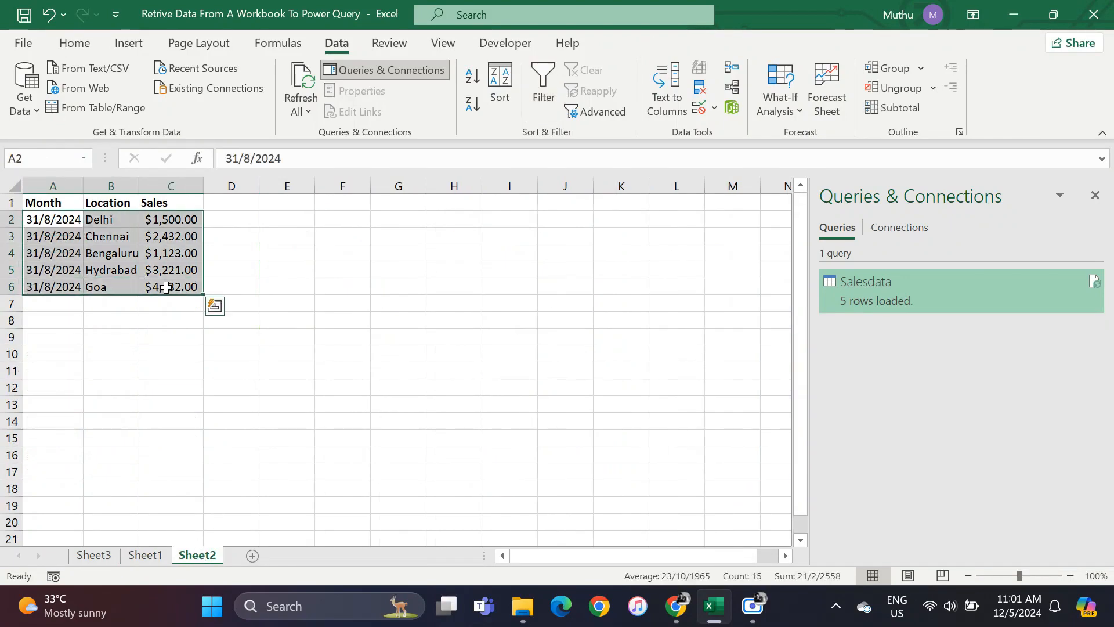
pyautogui.hotkey('ctrl', 'c')
pyautogui.click(145, 555)
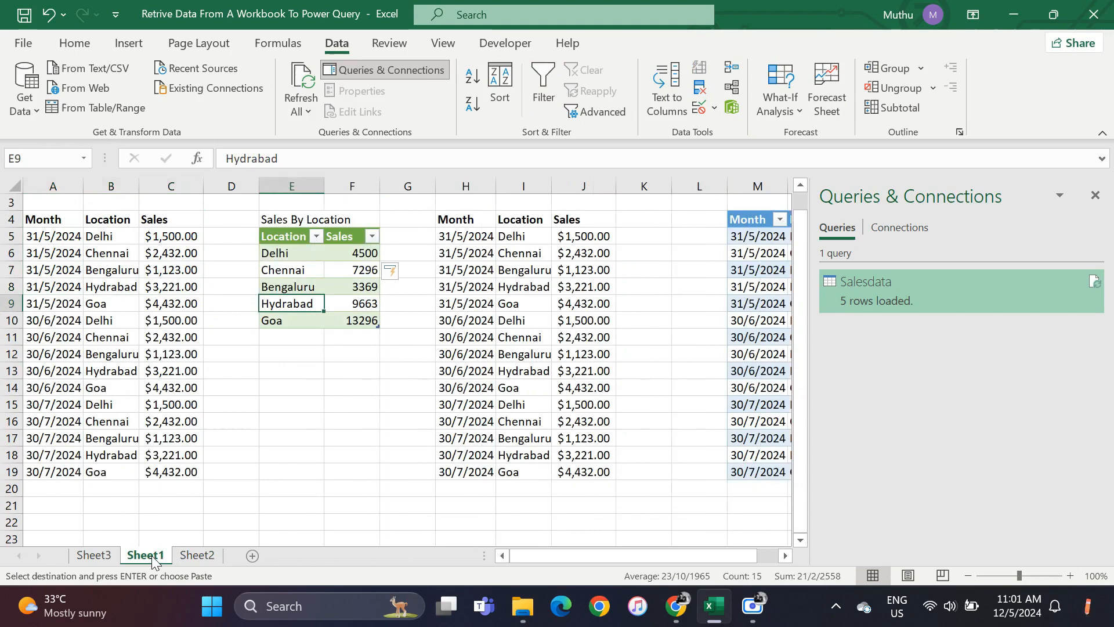
pyautogui.click(51, 488)
pyautogui.hotkey('ctrl', 'v')
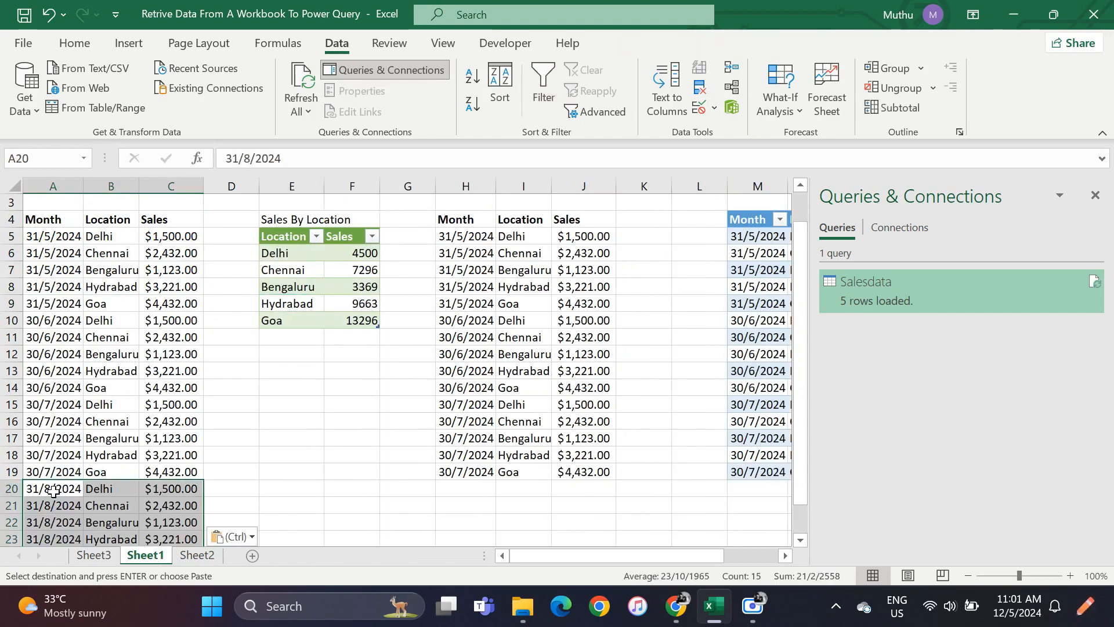
# Refresh the Sales By Location query table
pyautogui.click(264, 287)
pyautogui.rightClick(286, 269)
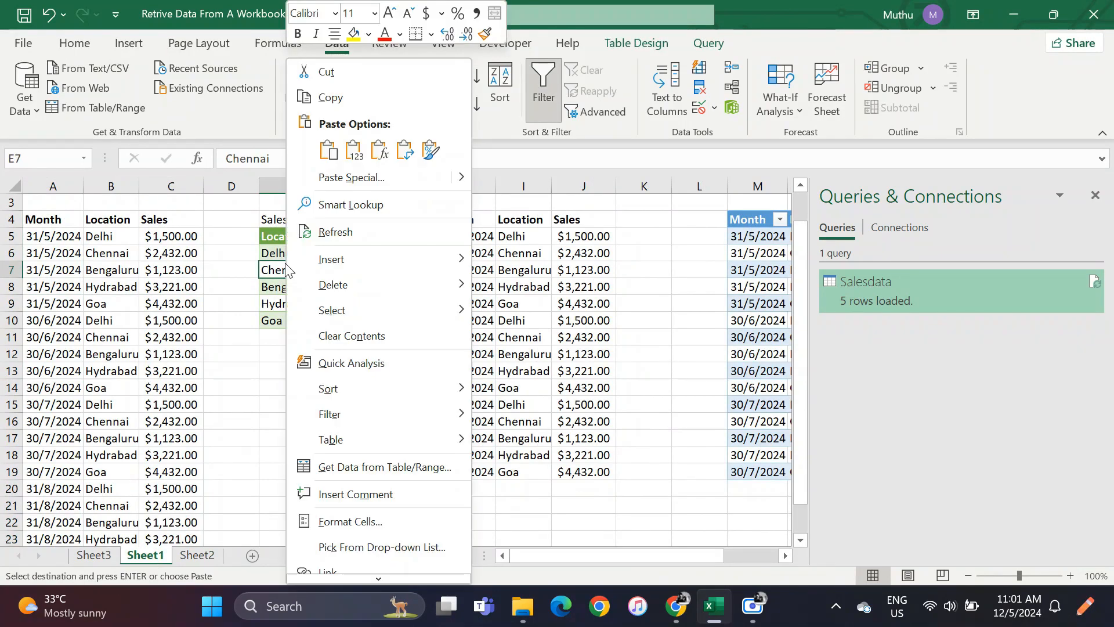
pyautogui.click(342, 231)
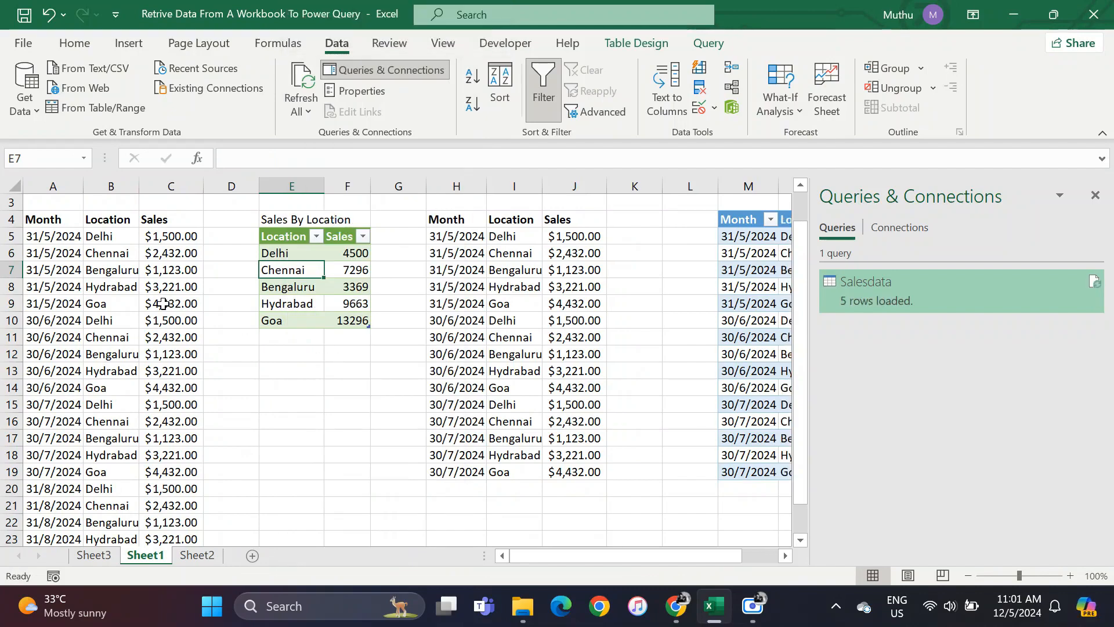
# Select the Salesdata named range and compare its extent with the added 31/8/2024 rows and the Sales By Location table
pyautogui.scroll(-1, 163, 304)
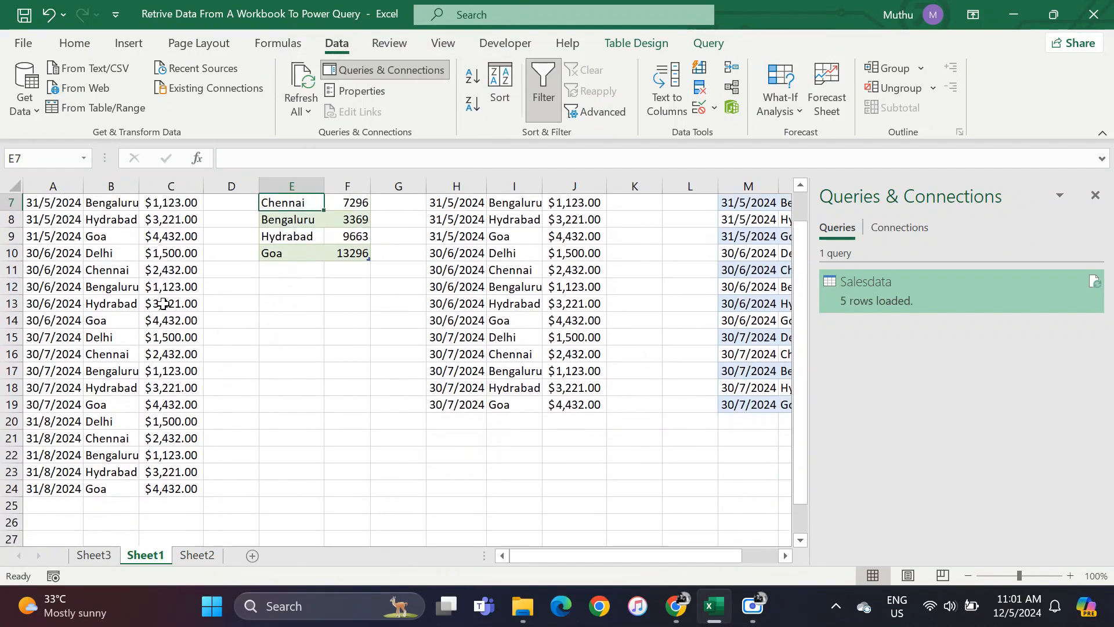
pyautogui.click(47, 383)
pyautogui.scroll(1, 47, 383)
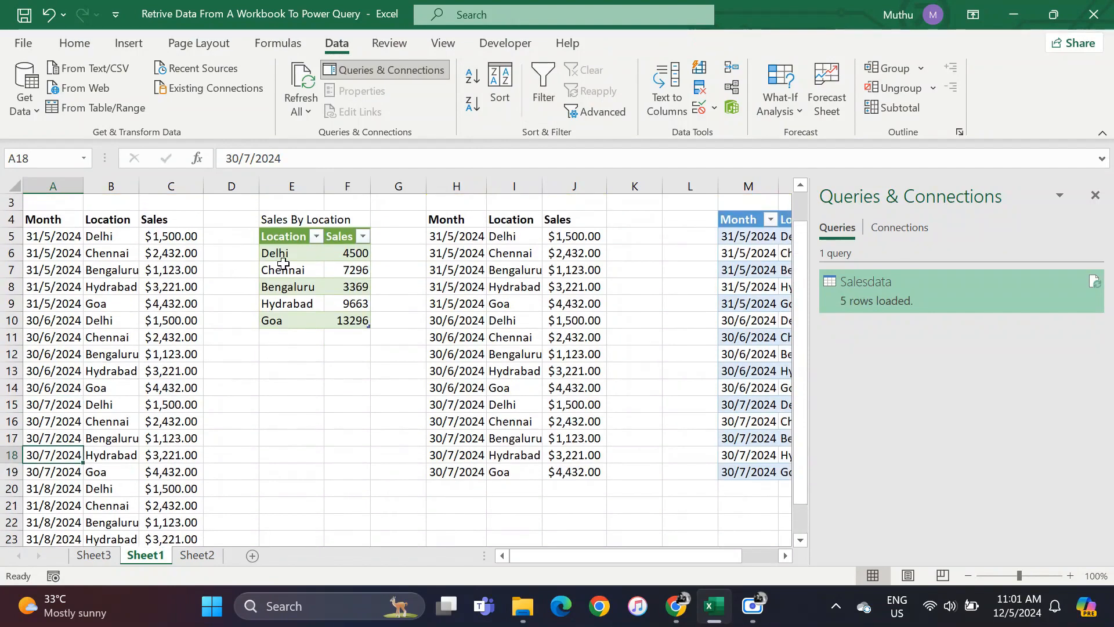
pyautogui.click(283, 267)
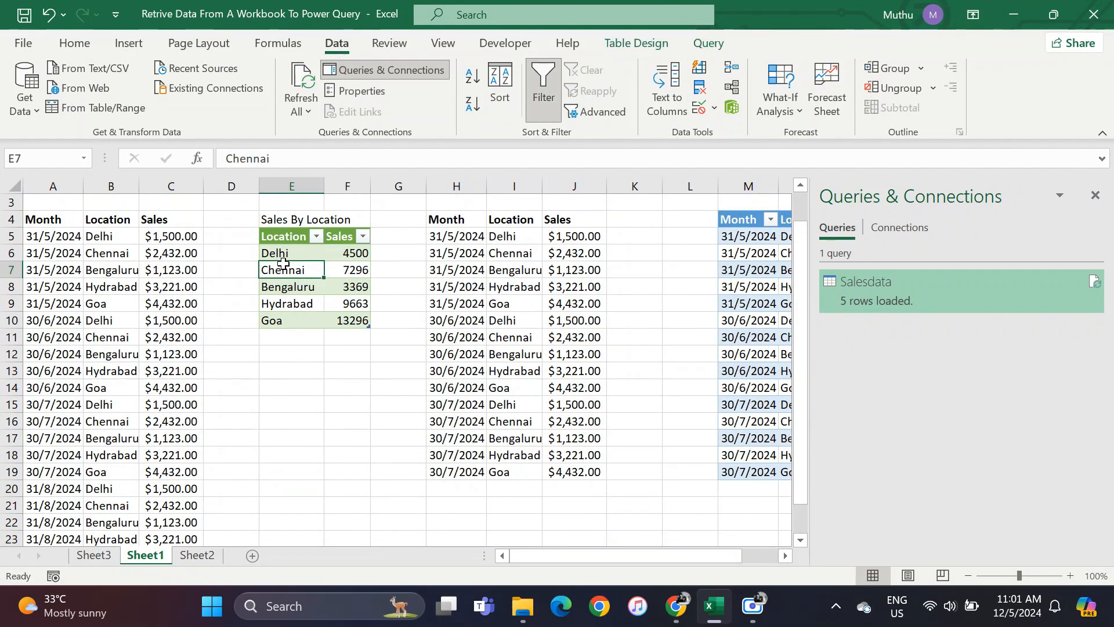
pyautogui.click(131, 267)
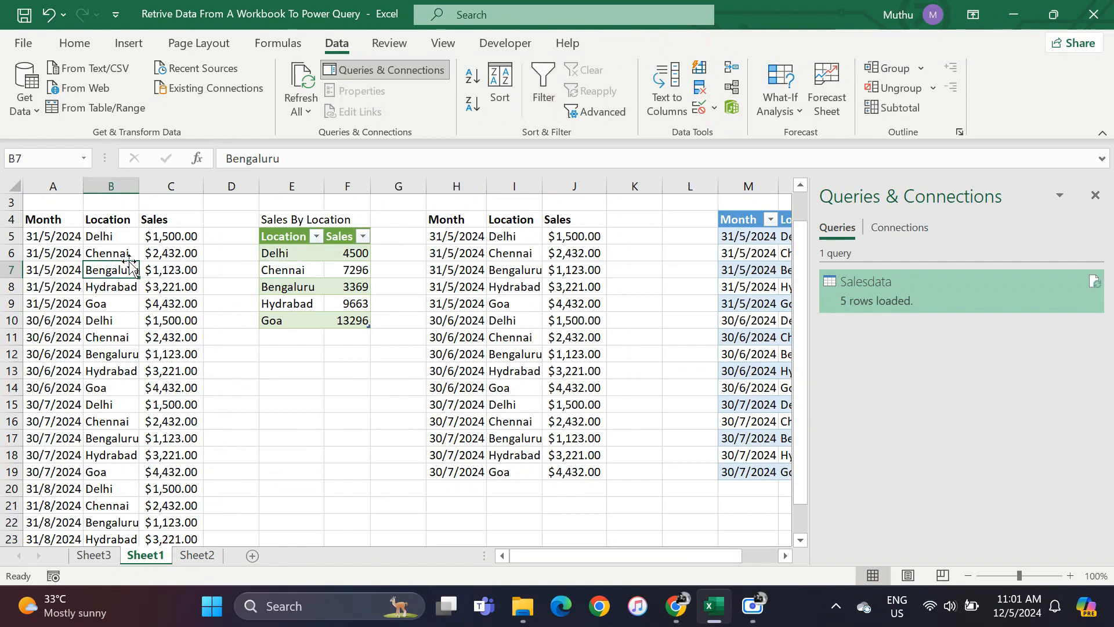
pyautogui.click(84, 160)
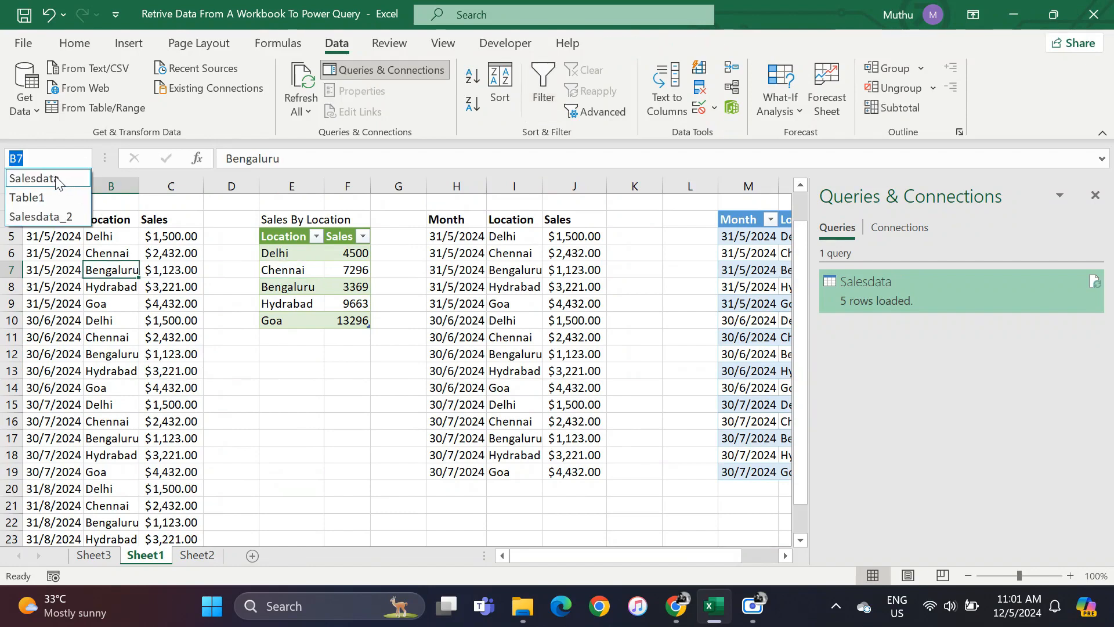
pyautogui.click(56, 178)
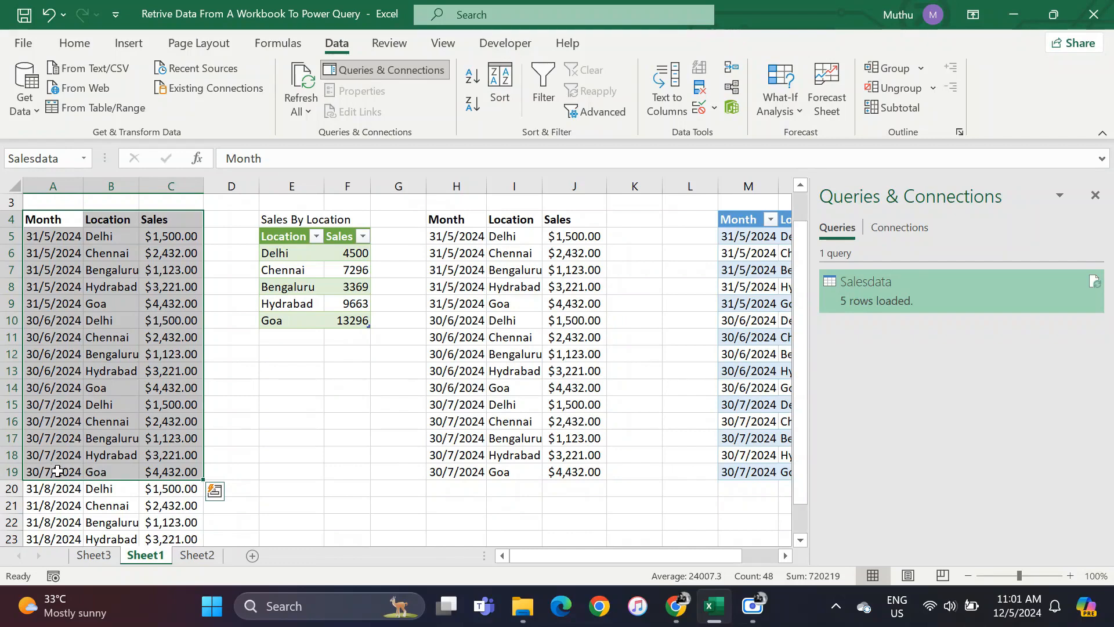
pyautogui.scroll(-2, 57, 471)
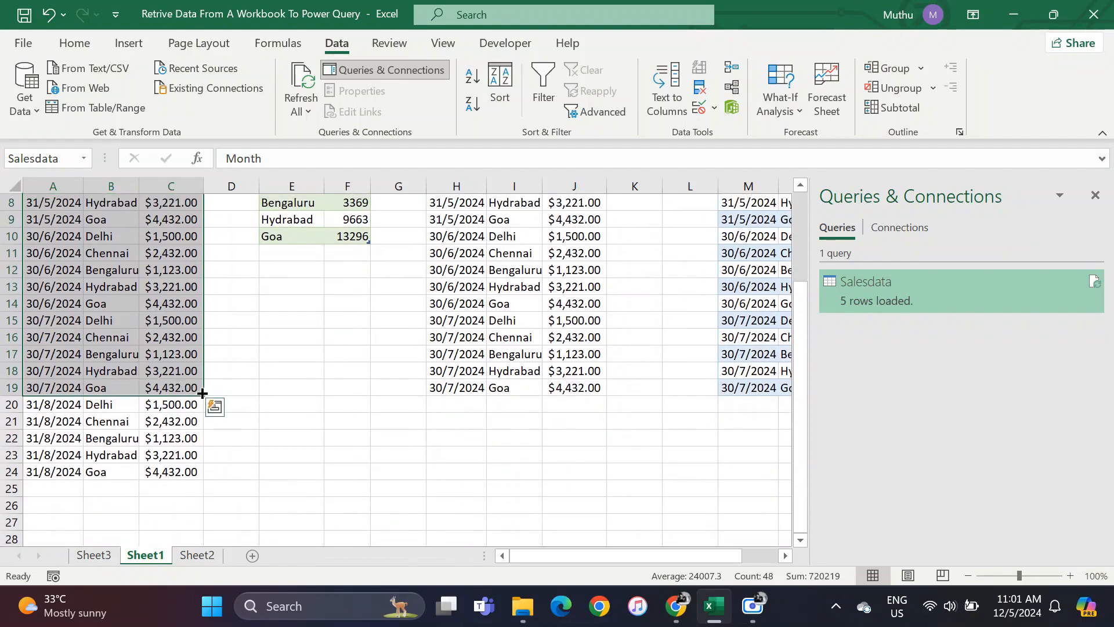
pyautogui.scroll(3, 156, 270)
pyautogui.click(155, 271)
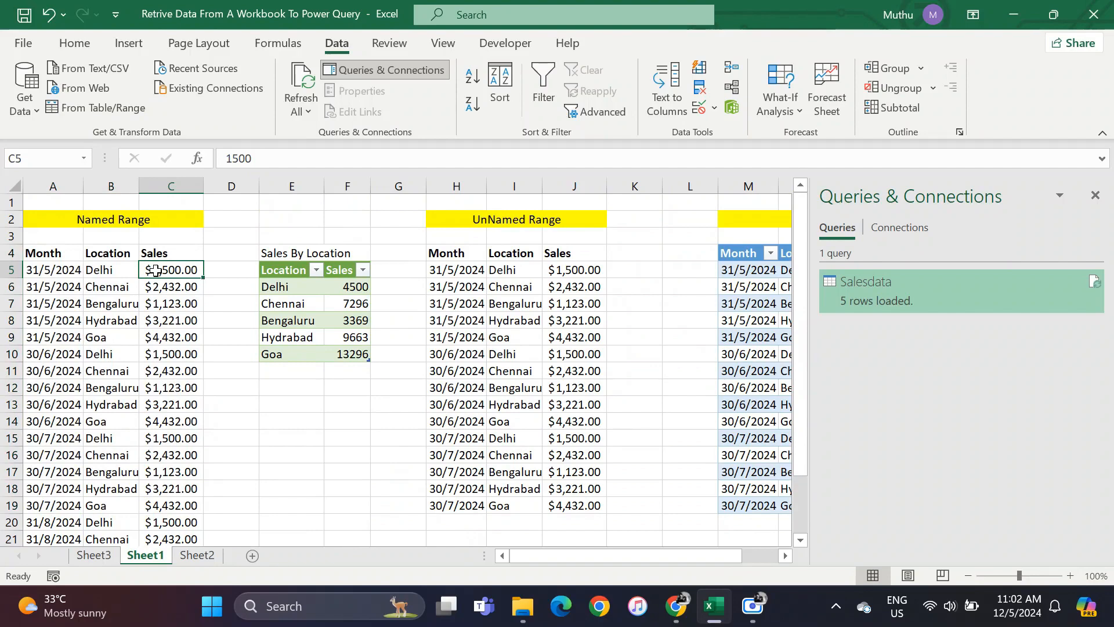
pyautogui.hscroll(1, 305, 354)
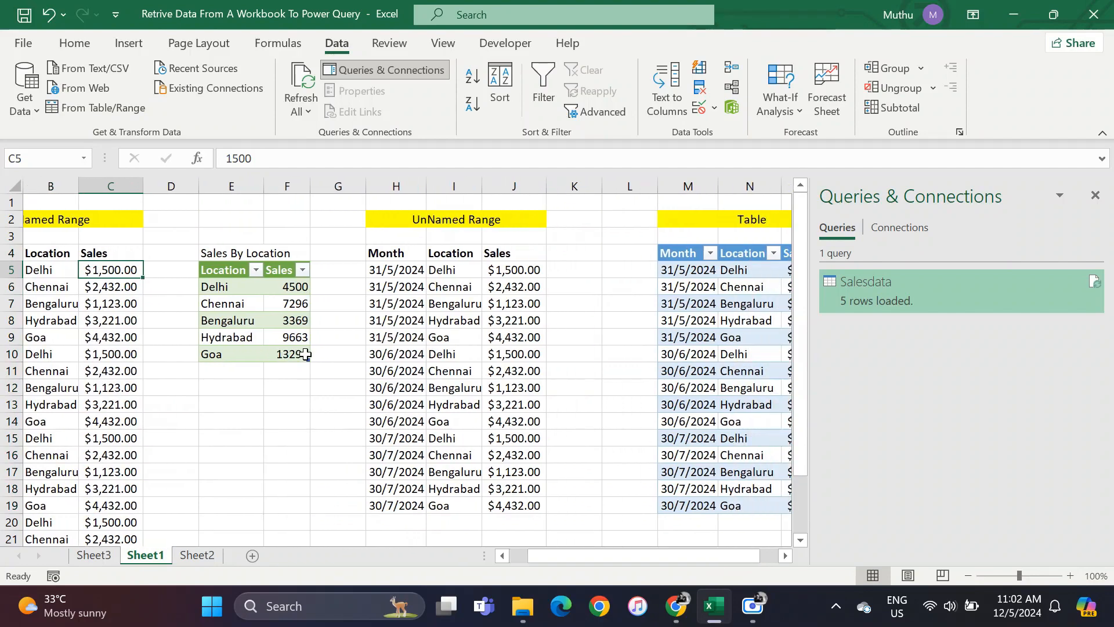
pyautogui.click(101, 332)
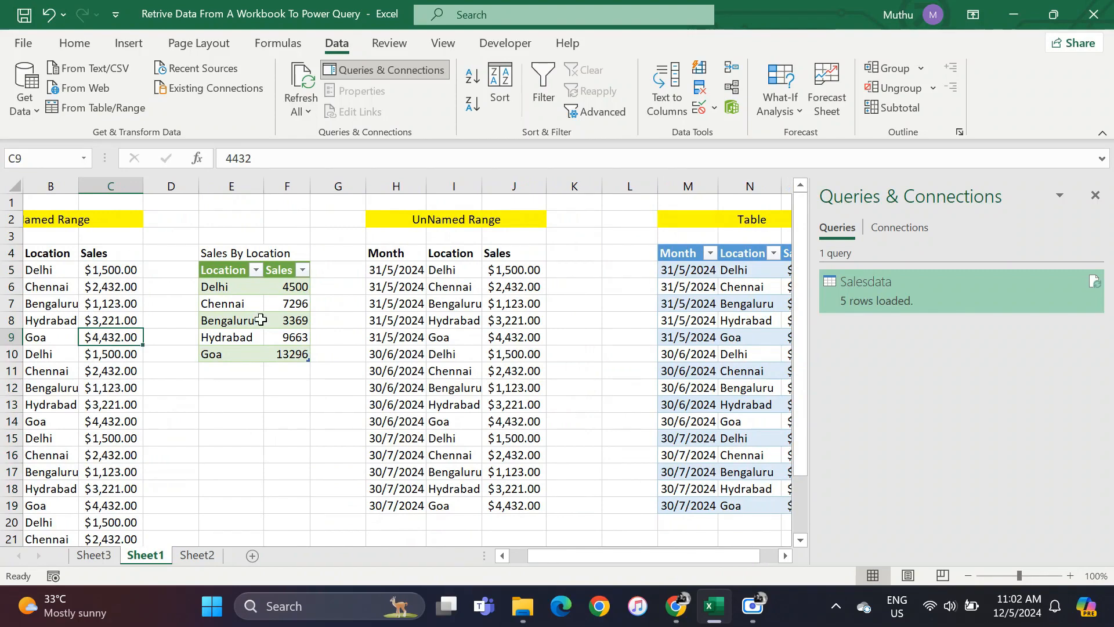
pyautogui.hscroll(-1, 261, 320)
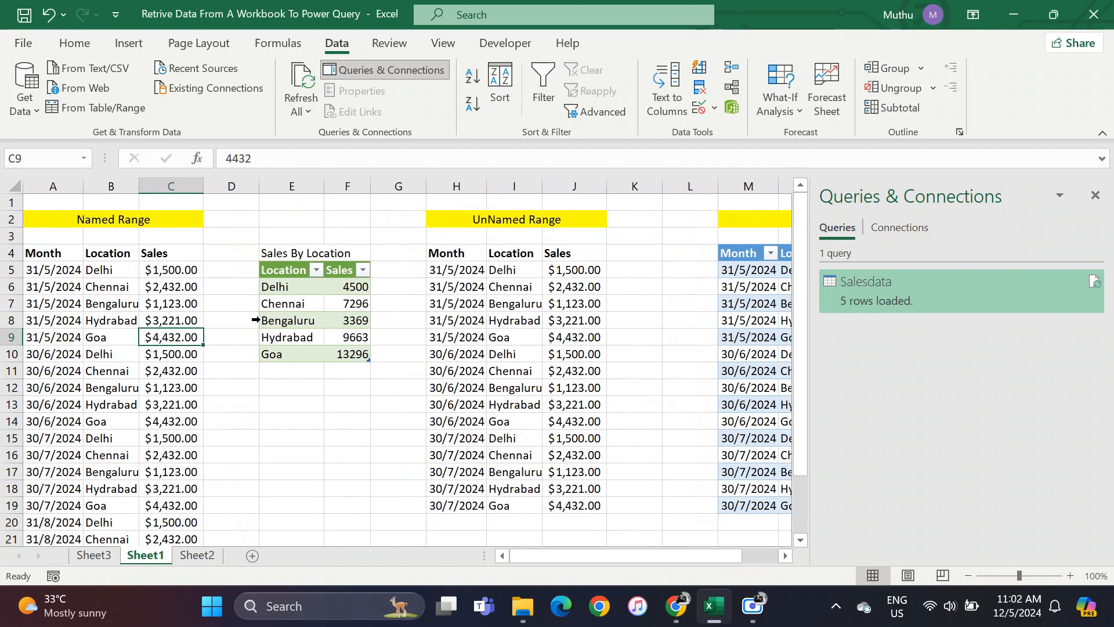
# Start a Power Query import from the unnamed range H4:J19 to examine its proposed table conversion, and cancel it
pyautogui.hscroll(4, 260, 320)
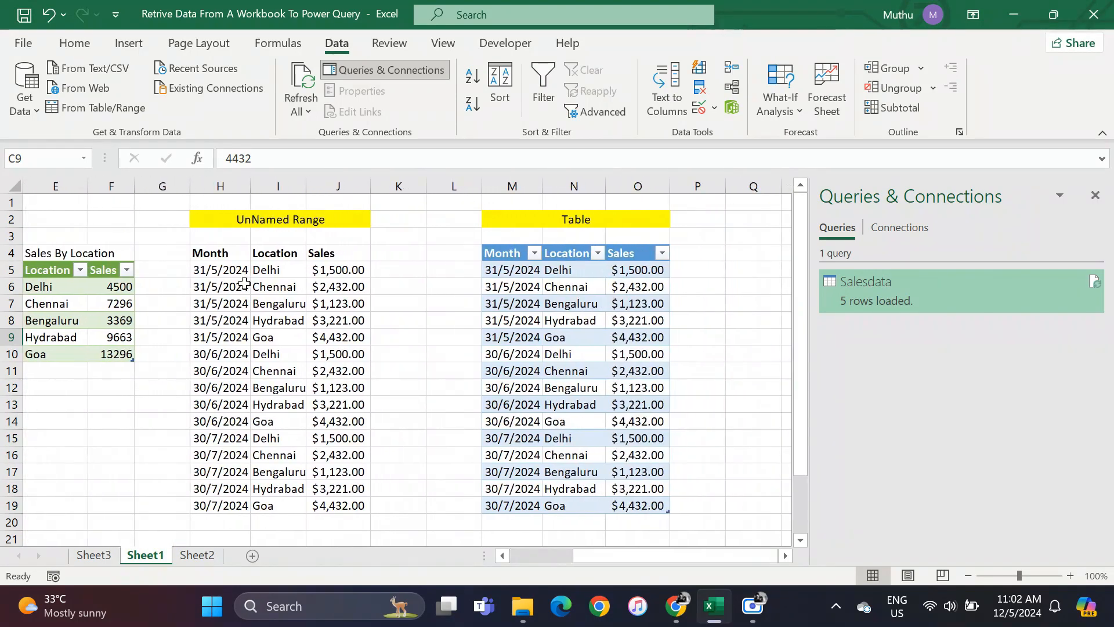
pyautogui.click(295, 216)
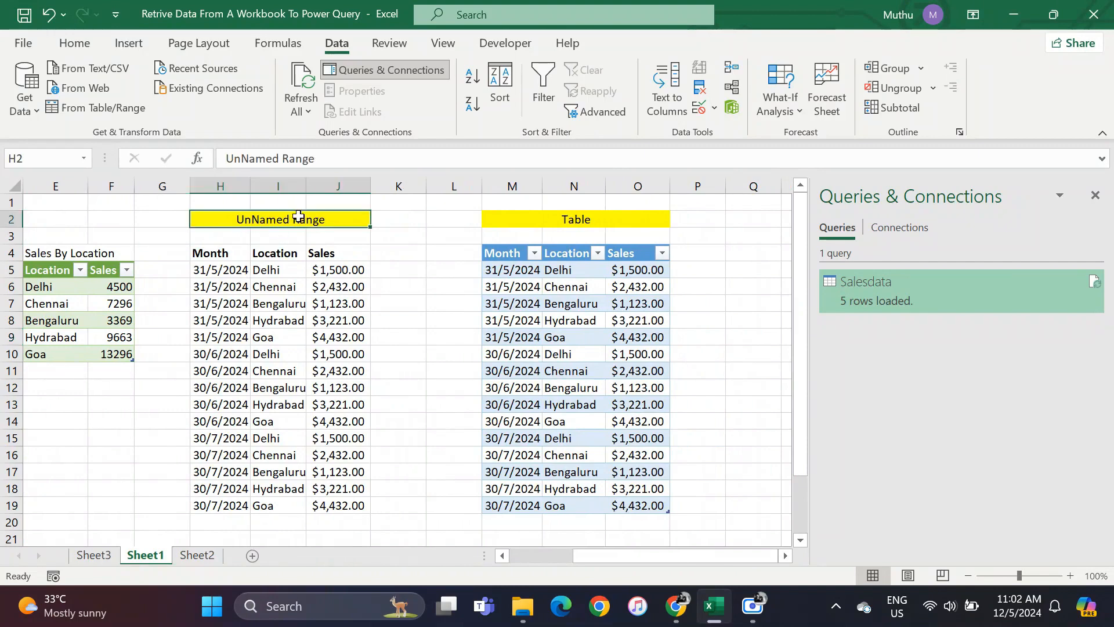
pyautogui.click(285, 307)
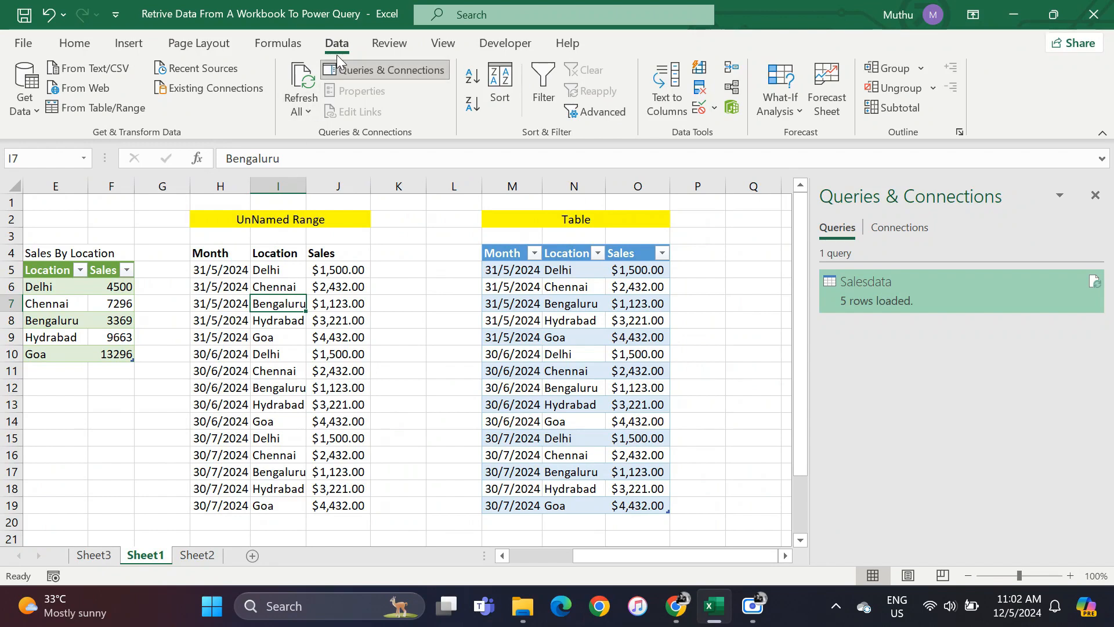
pyautogui.click(227, 304)
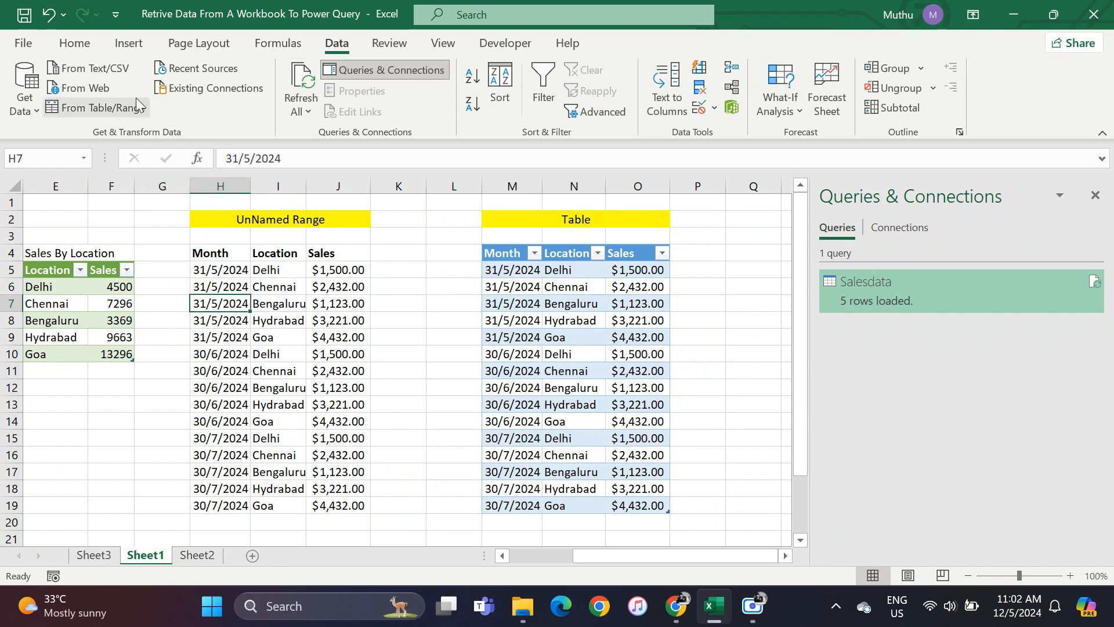
pyautogui.click(107, 103)
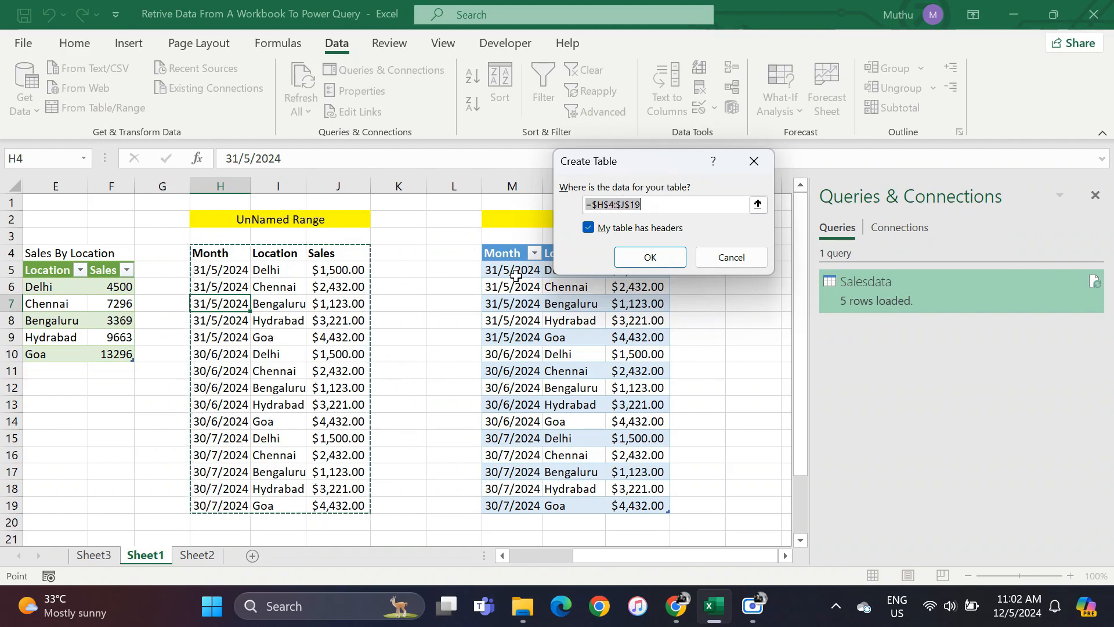
pyautogui.click(723, 262)
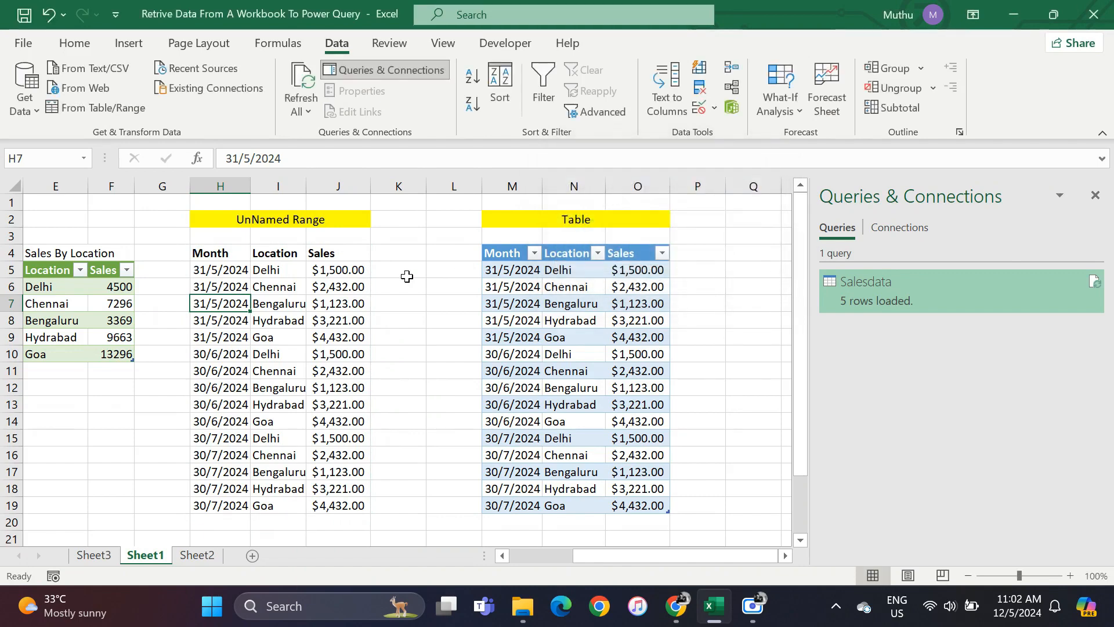
pyautogui.hscroll(-4, 406, 276)
pyautogui.click(153, 300)
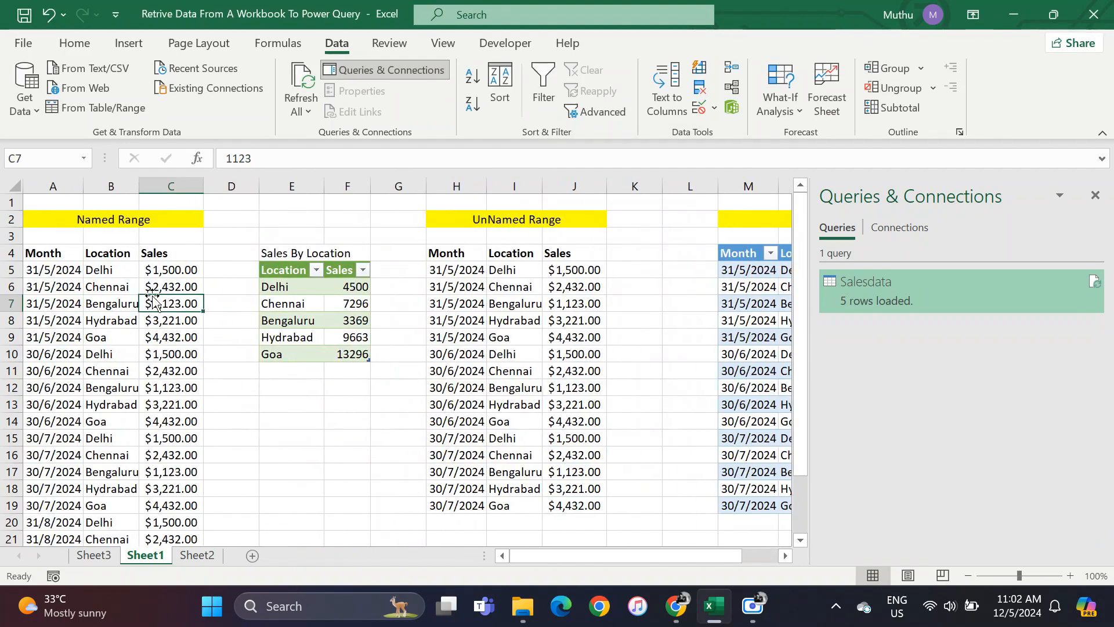
pyautogui.hscroll(5, 153, 301)
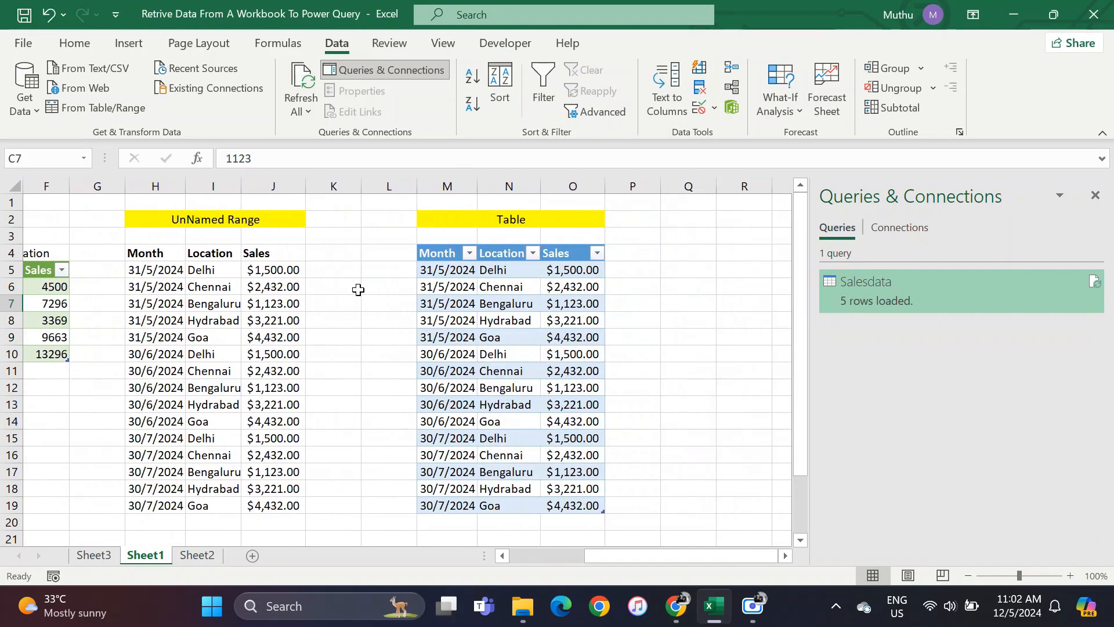
pyautogui.click(447, 302)
pyautogui.click(192, 324)
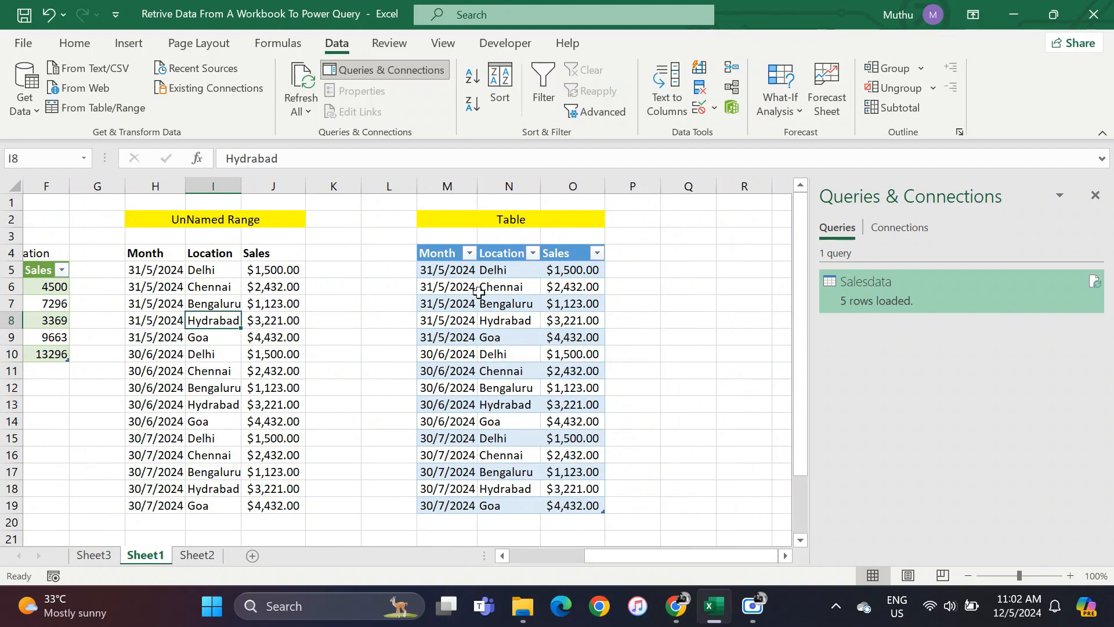
# Bring the Month, Location and Sales table under the Table heading into the Power Query Editor as a new query
pyautogui.hscroll(2, 478, 292)
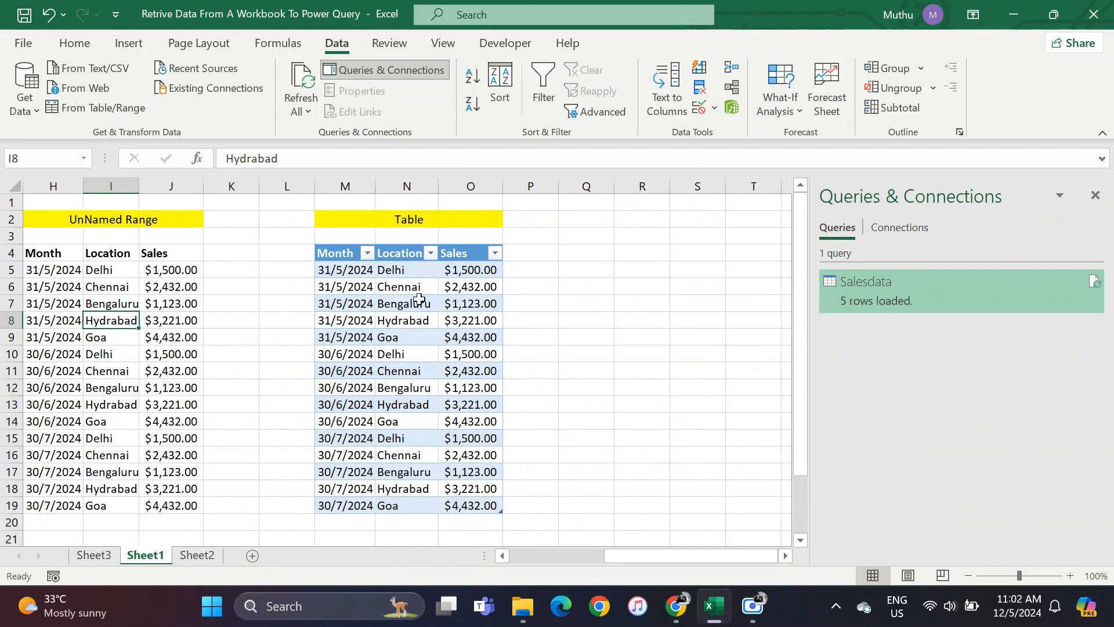
pyautogui.click(397, 301)
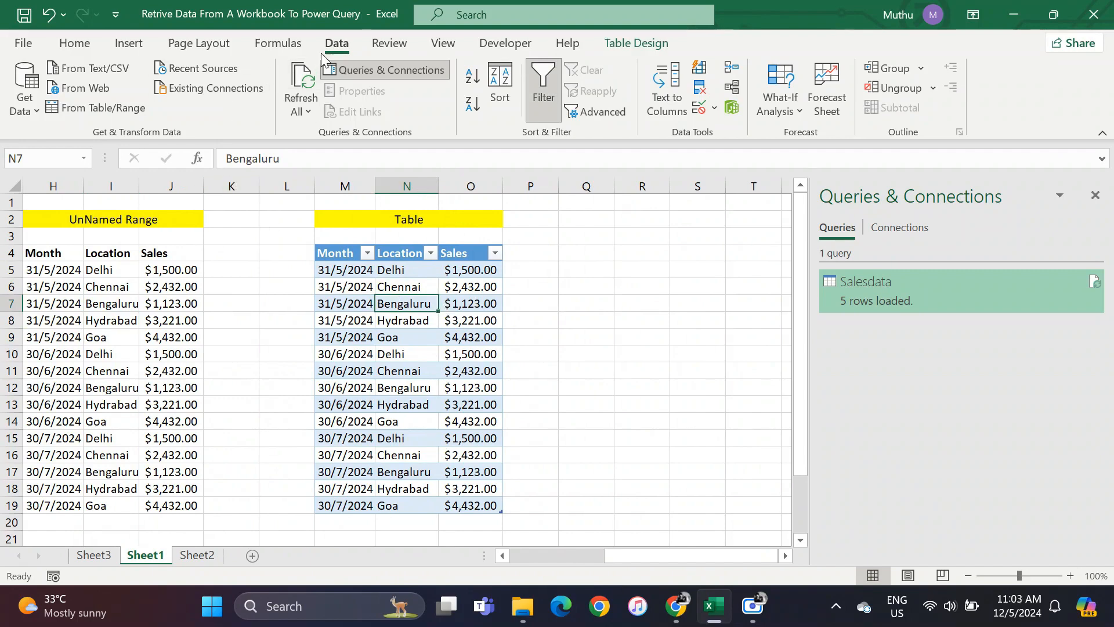
pyautogui.click(97, 110)
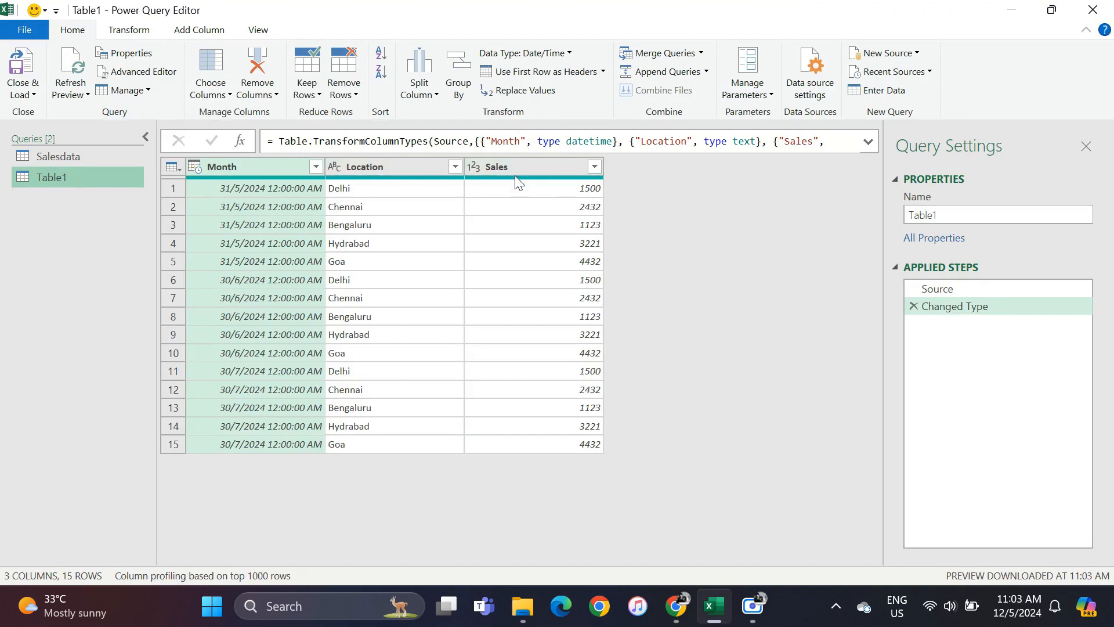
# Reduce the Table1 query to unique months by keeping only the Month column and removing its duplicates
pyautogui.rightClick(259, 164)
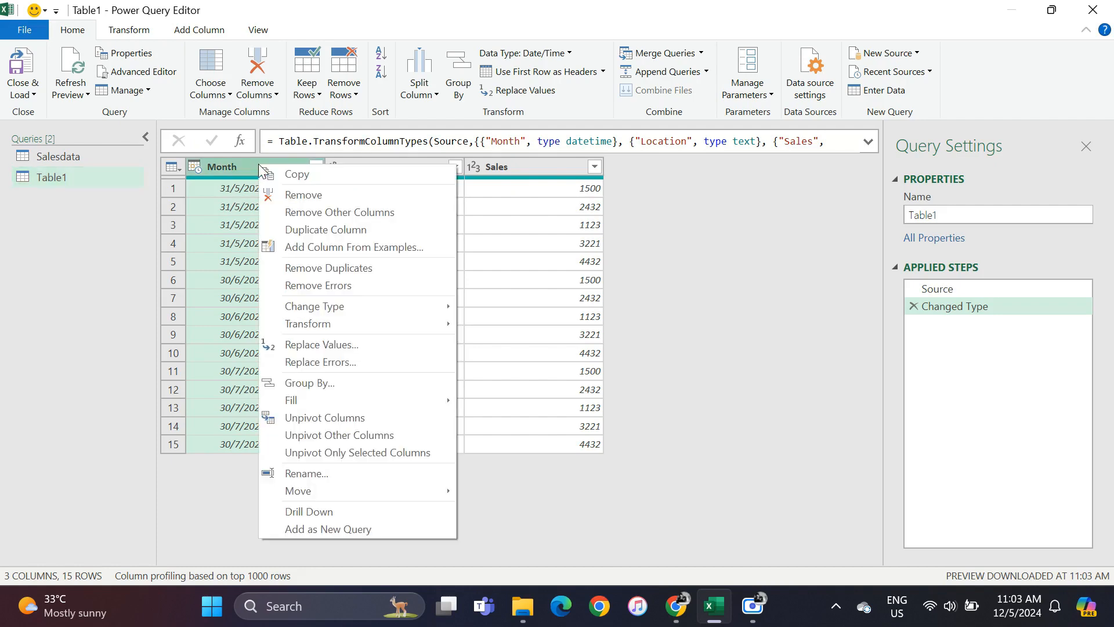
pyautogui.click(297, 213)
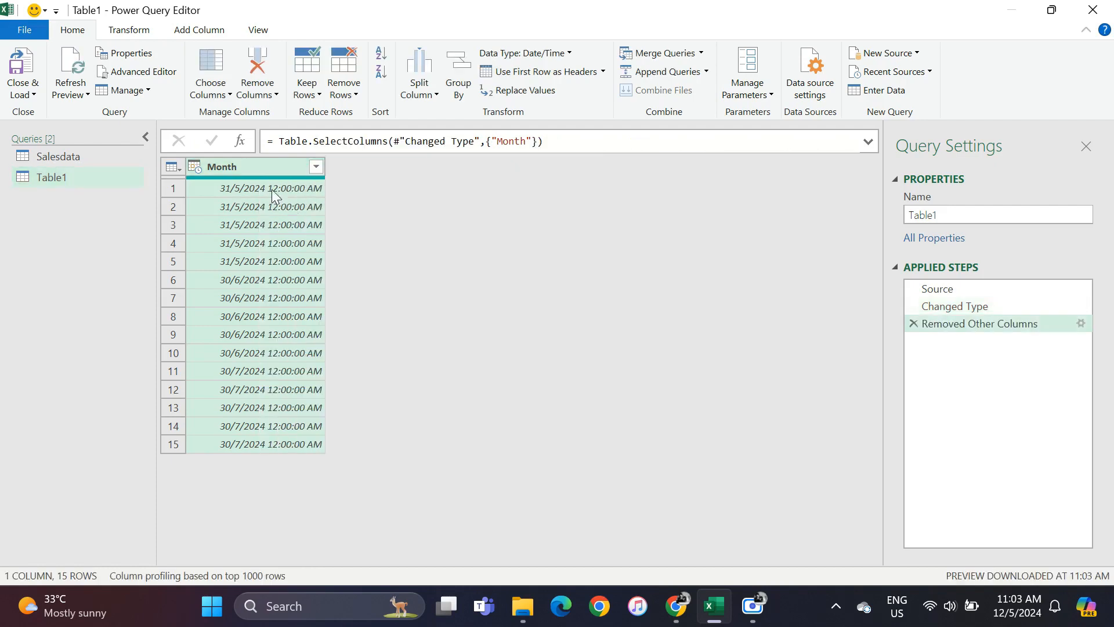
pyautogui.rightClick(251, 173)
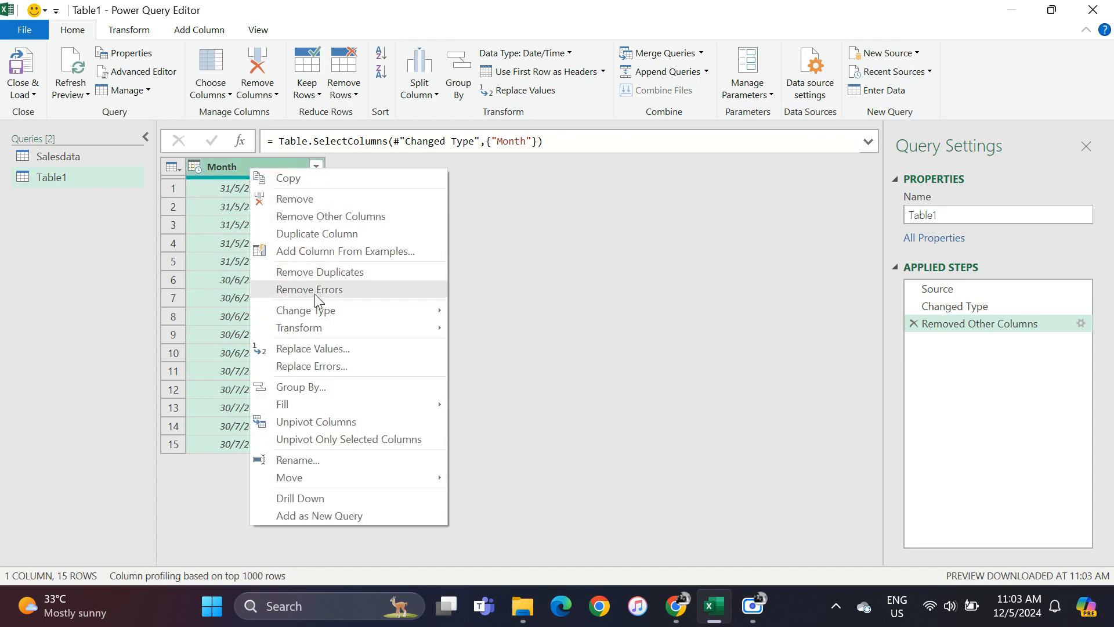
pyautogui.click(318, 272)
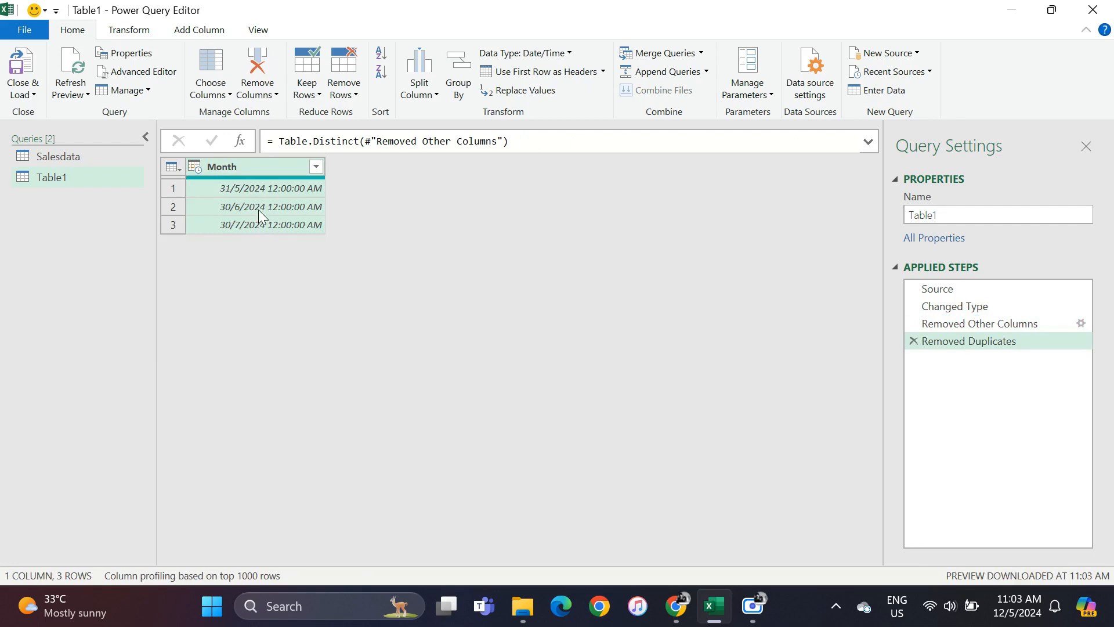
# Close the query editor and choose to load the months as a table on the existing worksheet
pyautogui.click(38, 94)
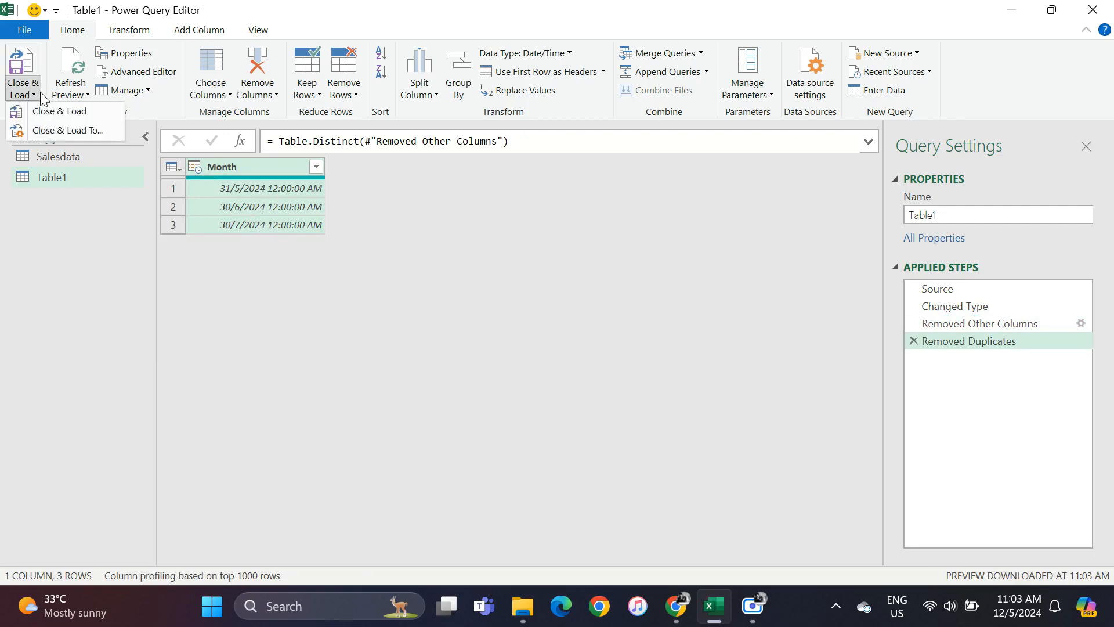
pyautogui.click(71, 131)
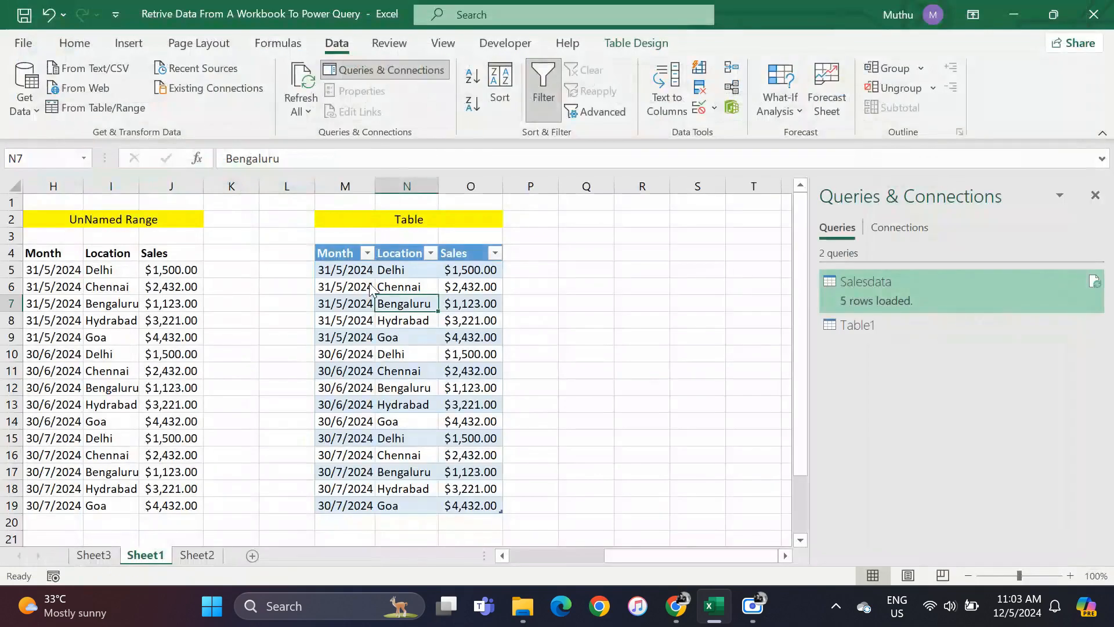
pyautogui.click(582, 230)
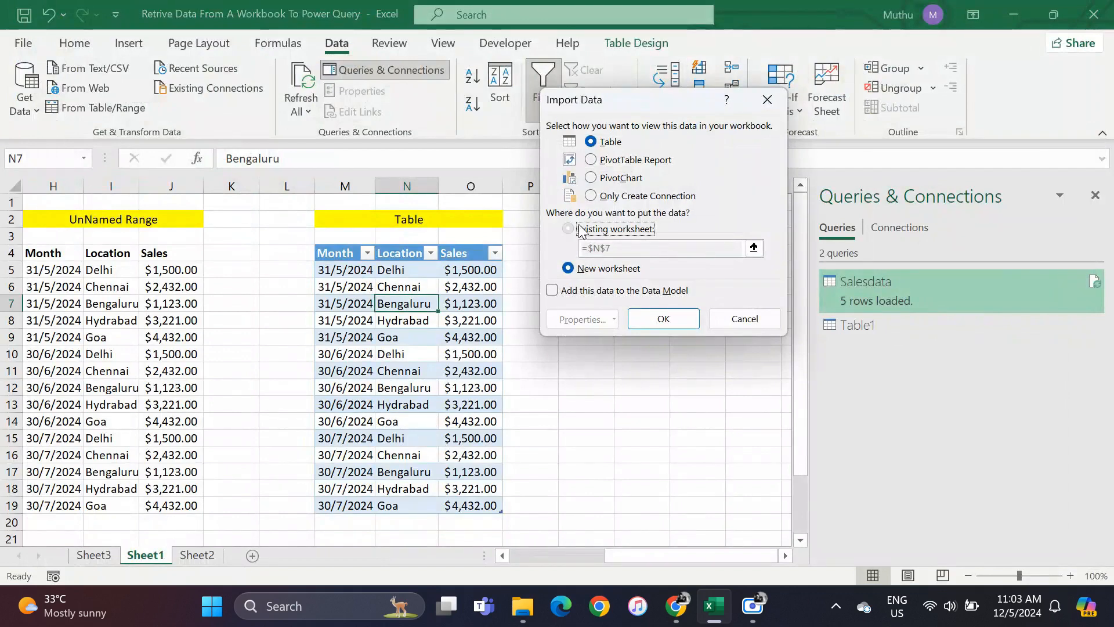
# Try to load the months table using both P4 and Q4 of Sheet1 as its destination
pyautogui.click(529, 254)
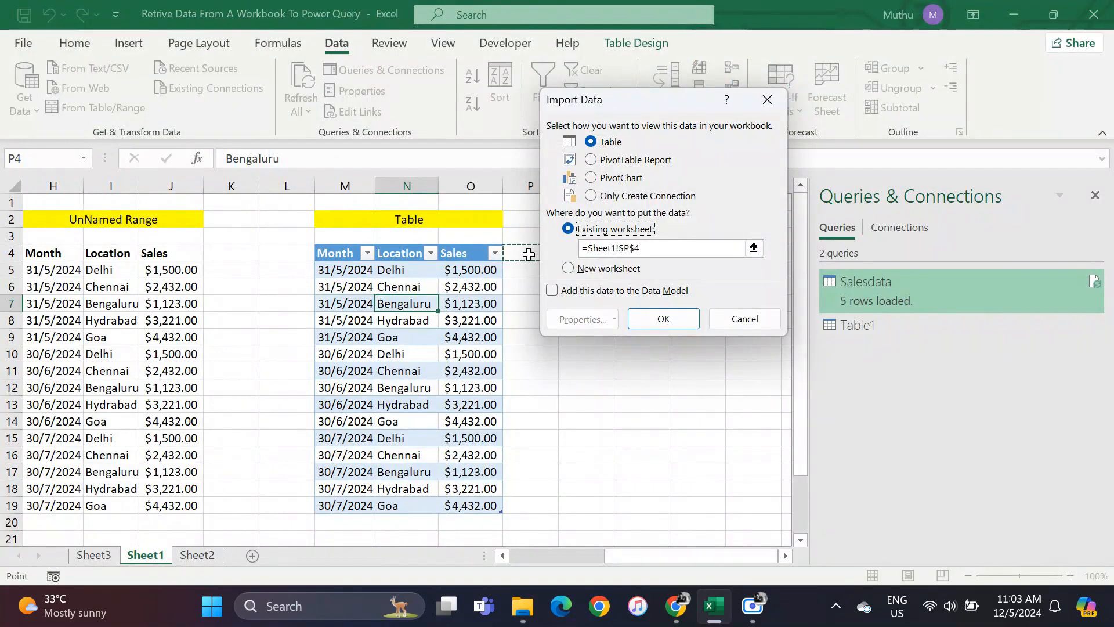
pyautogui.hotkey('alt', 'n')
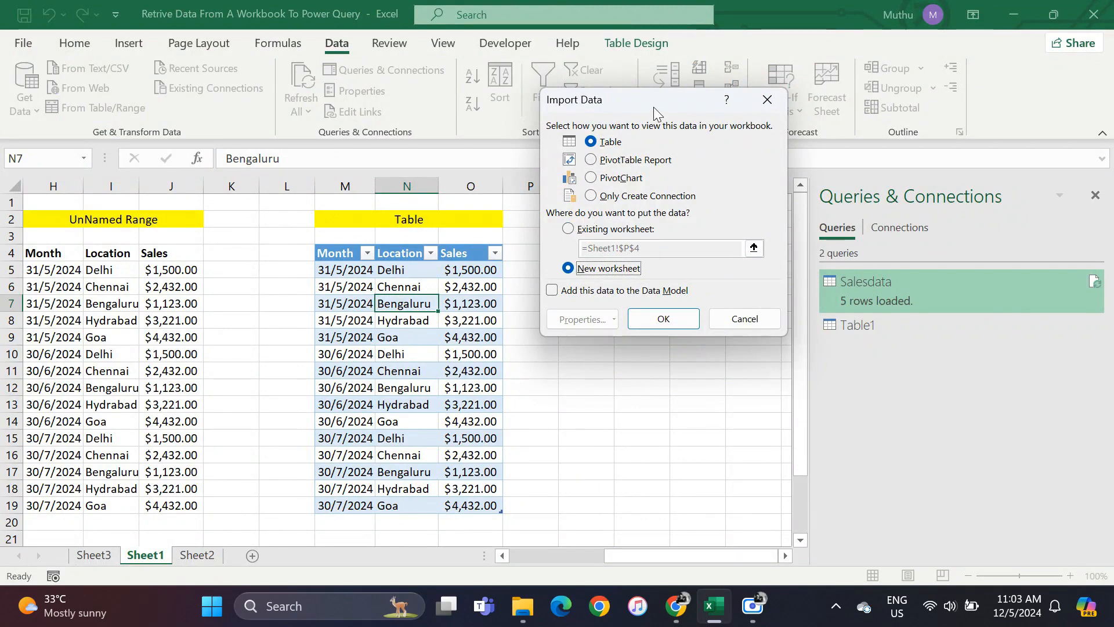
pyautogui.moveTo(653, 106); pyautogui.dragTo(324, 192)
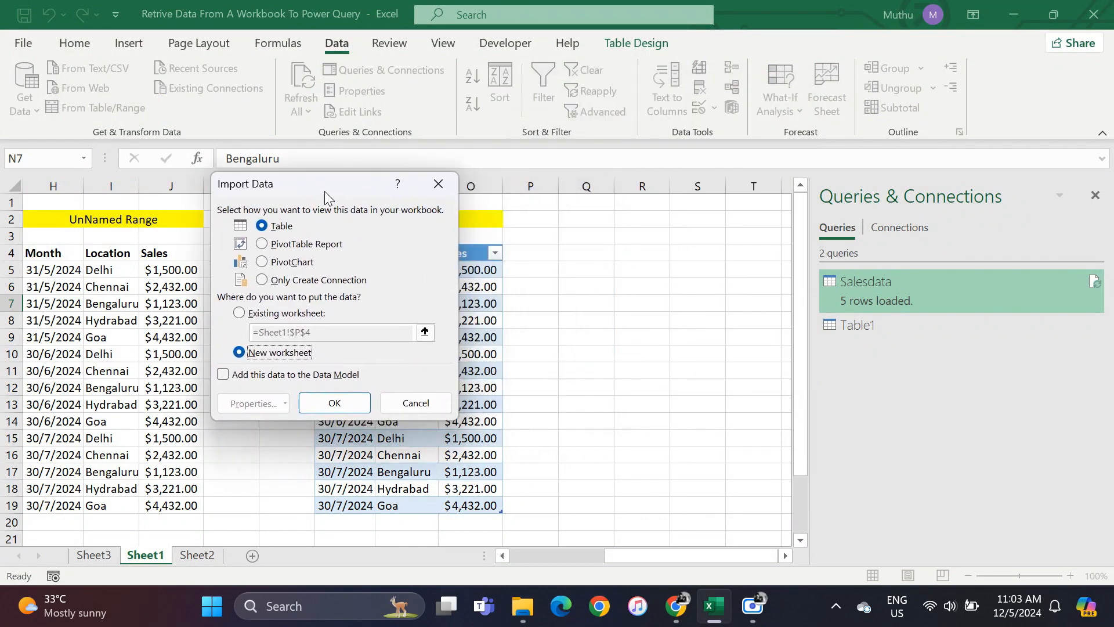
pyautogui.click(239, 316)
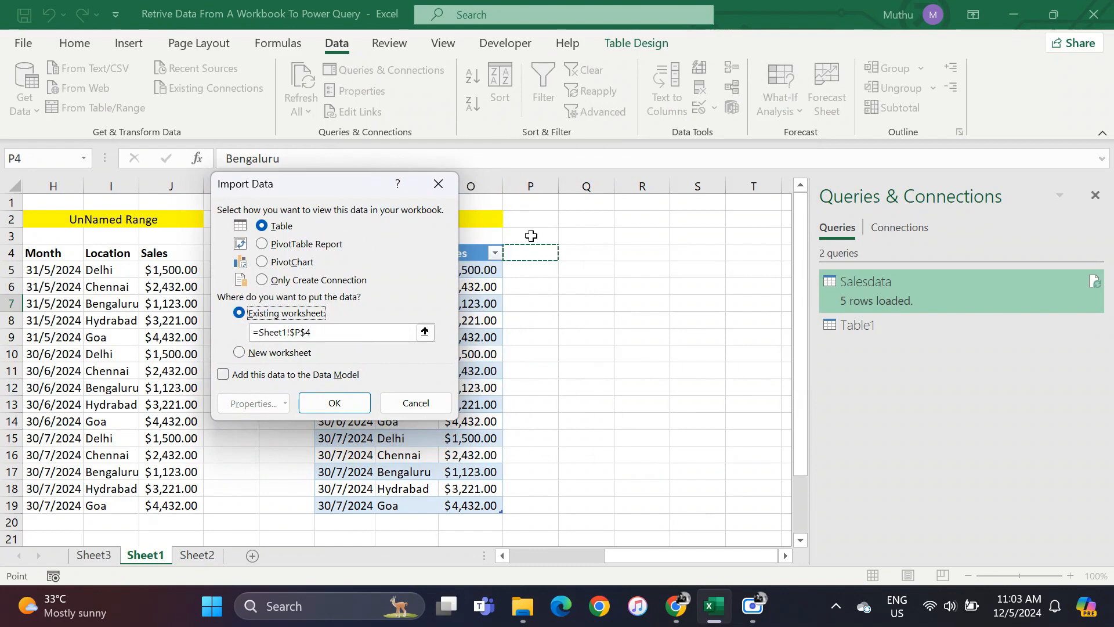
pyautogui.click(585, 251)
pyautogui.click(332, 400)
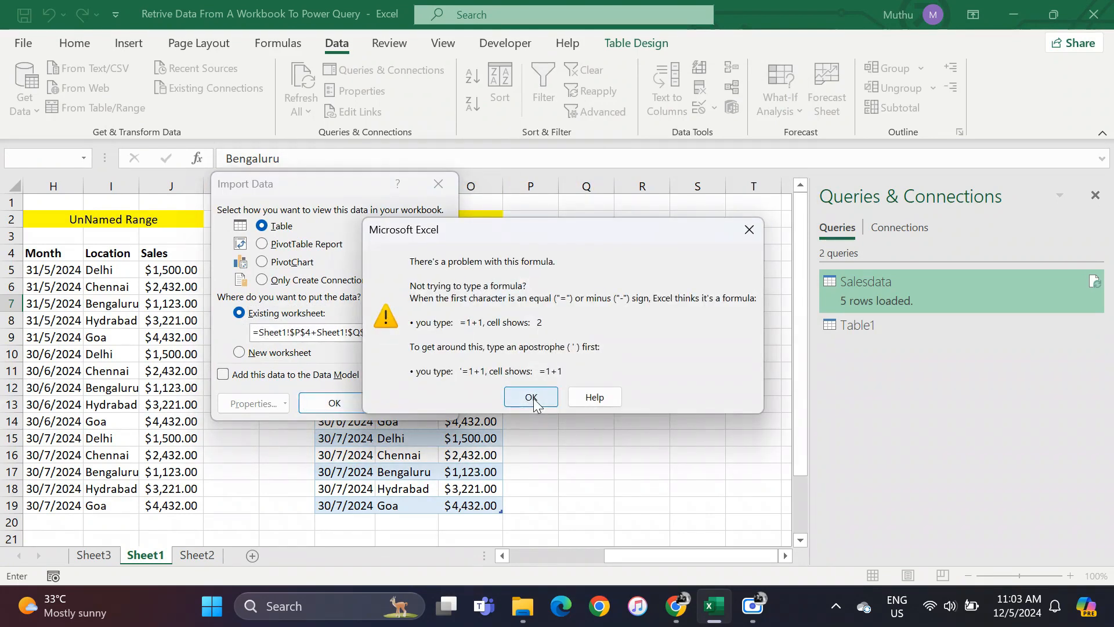
pyautogui.click(749, 229)
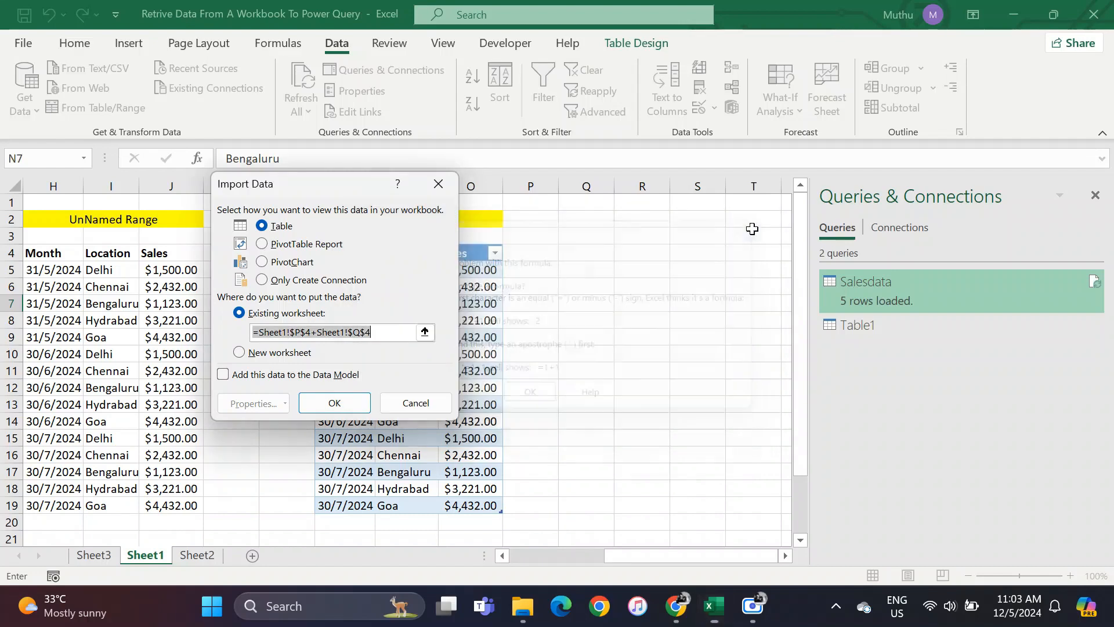
# Replace the faulty destination reference with cell Q4 on Sheet1 and load the months table there
pyautogui.click(326, 332)
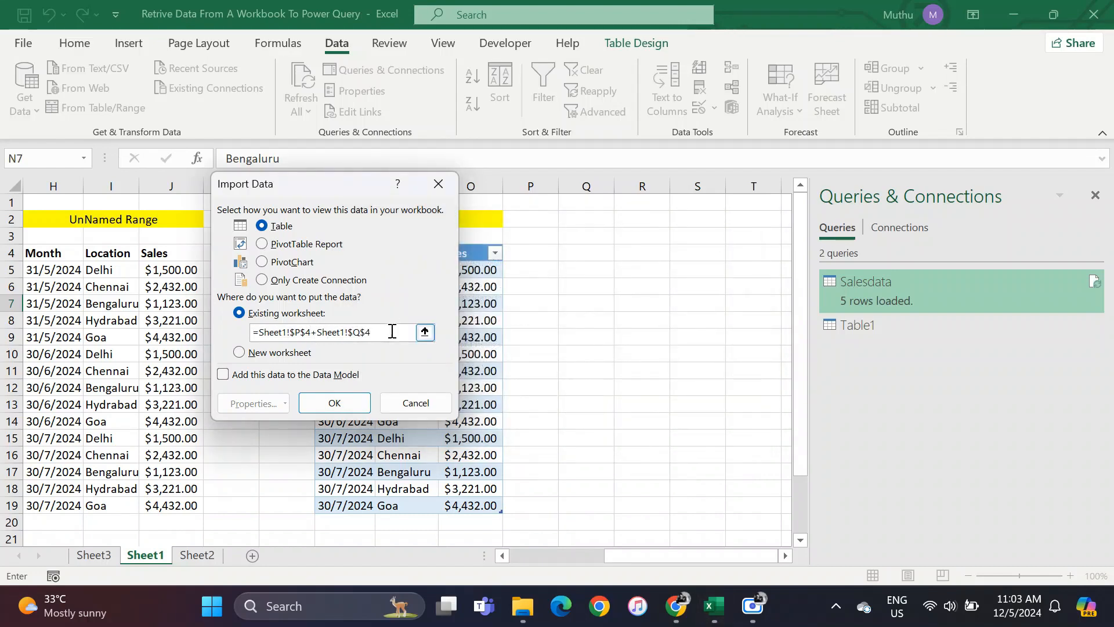
pyautogui.moveTo(392, 331); pyautogui.dragTo(261, 332)
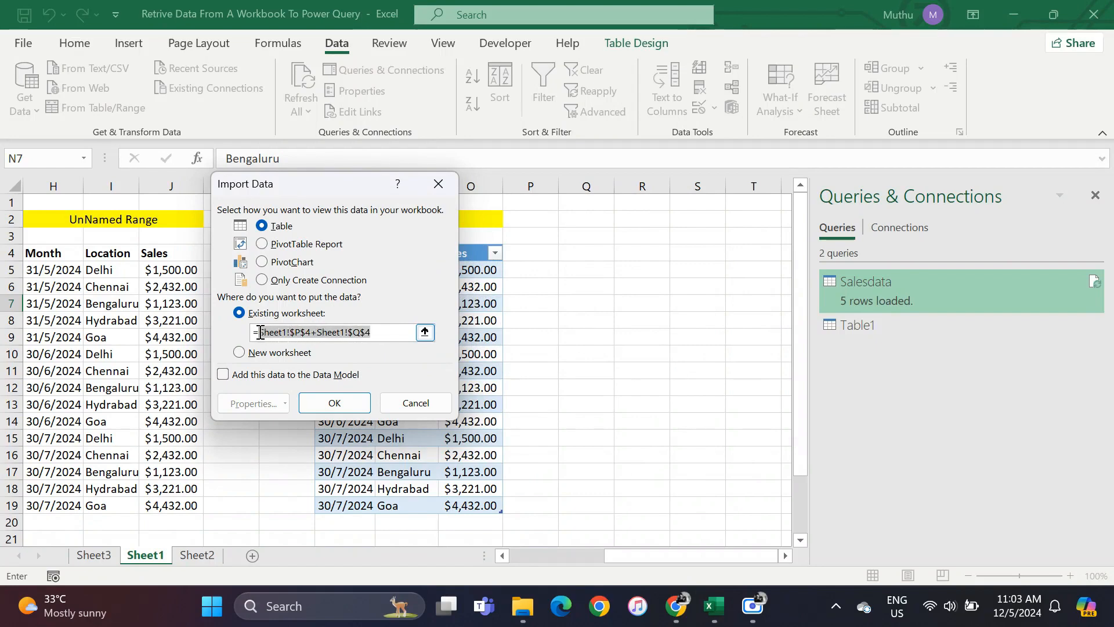
pyautogui.press('BackSpace')
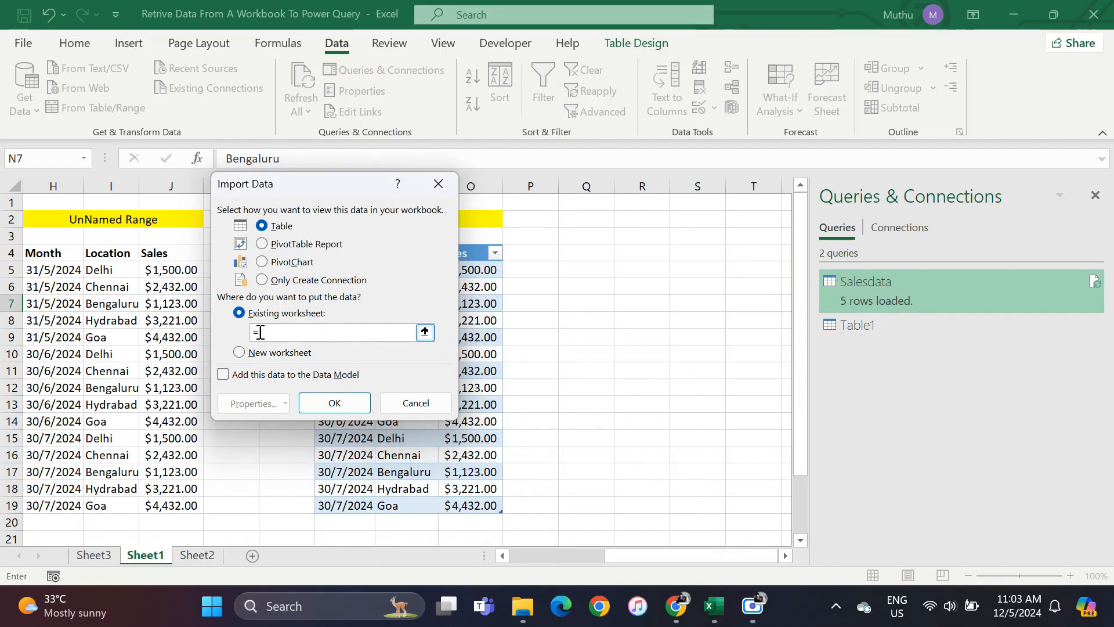
pyautogui.click(592, 255)
pyautogui.click(329, 402)
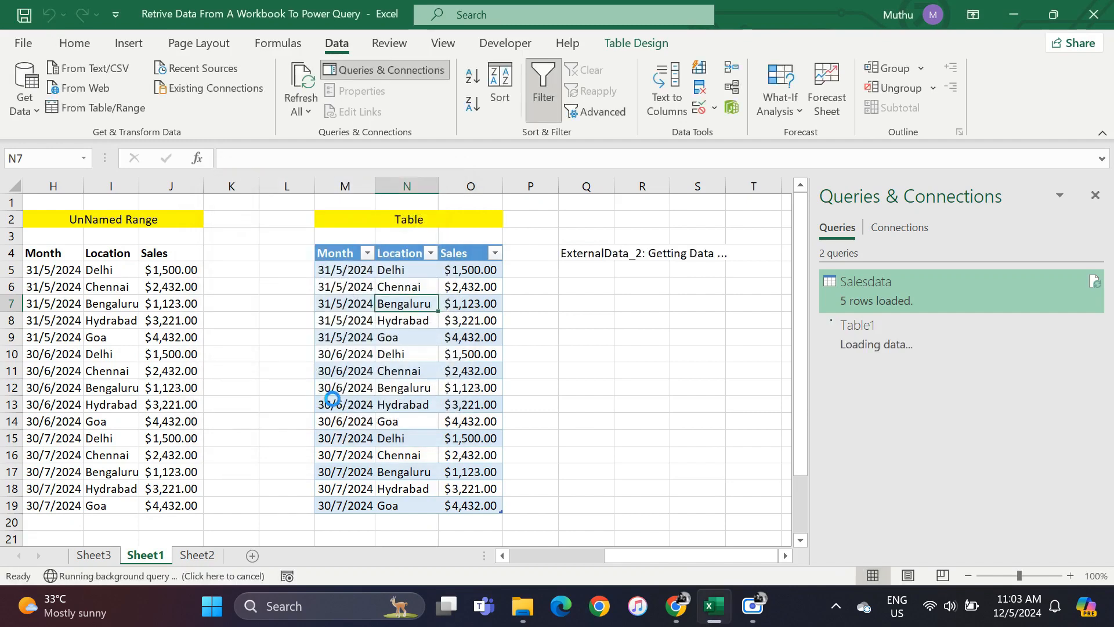
# Examine the loaded months in Q5:Q7 and the SUMIF formula in F6 of the Sales By Location table
pyautogui.moveTo(621, 270); pyautogui.dragTo(622, 303)
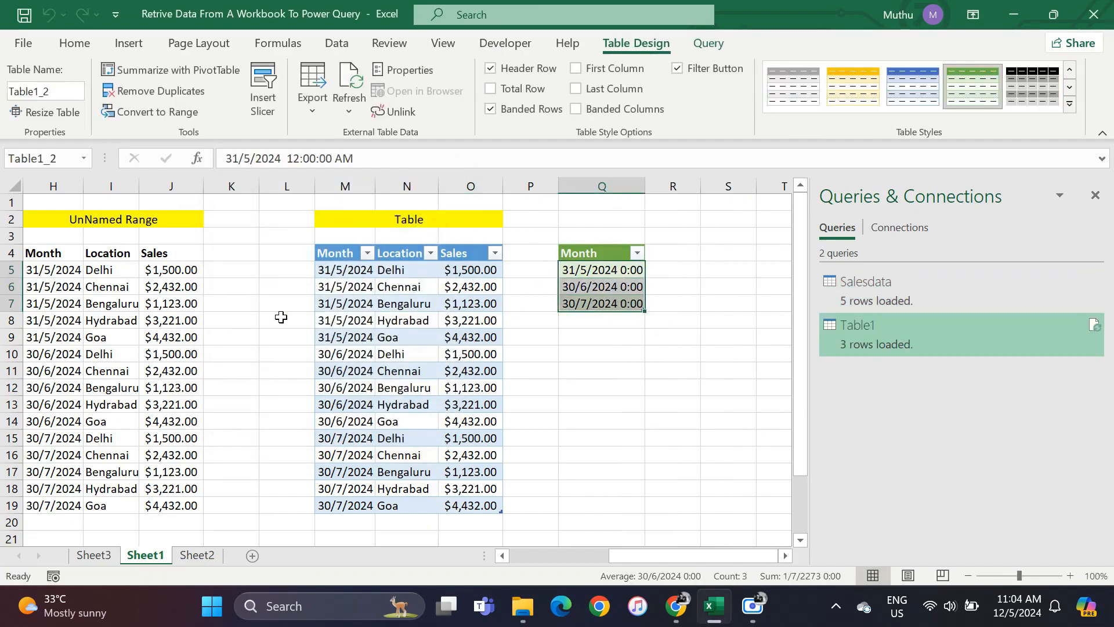
pyautogui.hscroll(-3, 280, 315)
pyautogui.click(163, 284)
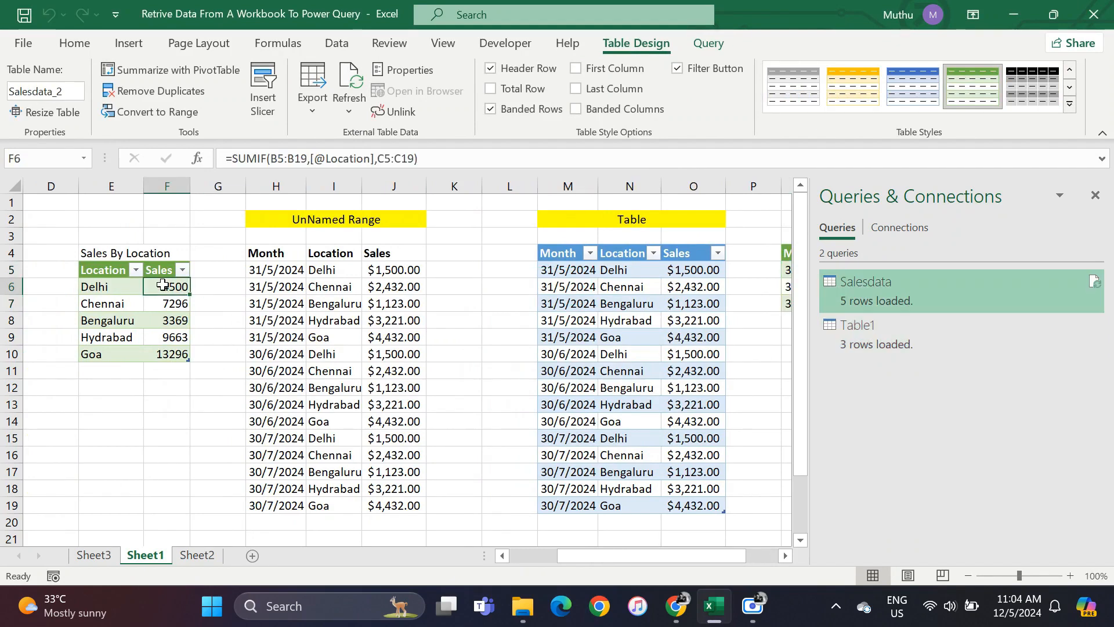
# Add a column headed Sales in R4, directly beside the loaded Month table on Sheet1
pyautogui.hscroll(6, 154, 291)
pyautogui.click(421, 249)
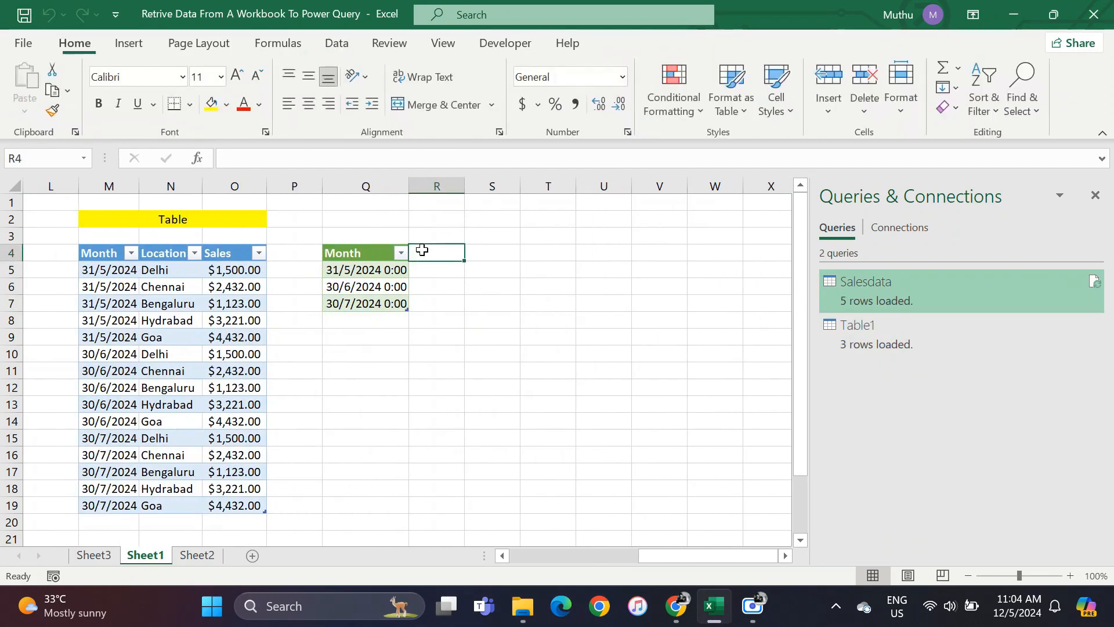
pyautogui.write('Sales')
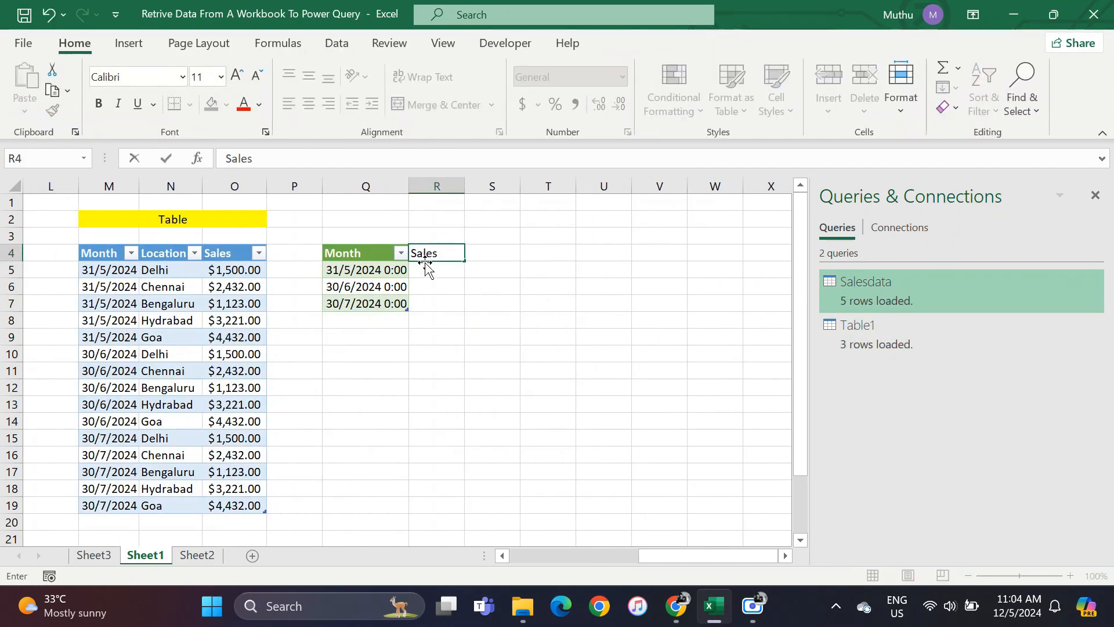
pyautogui.click(426, 267)
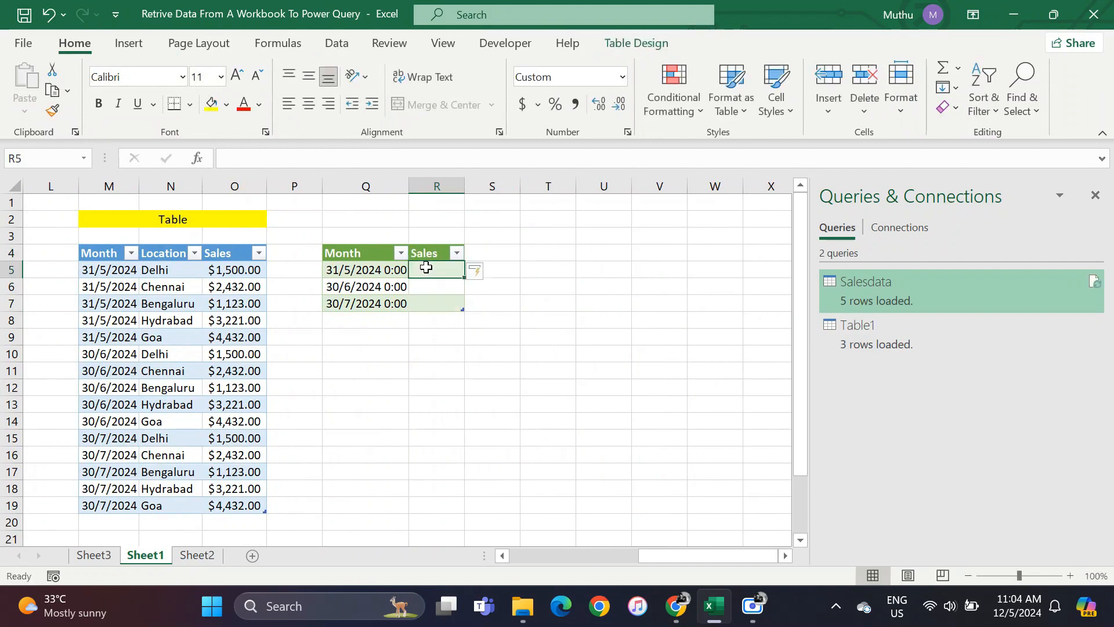
pyautogui.moveTo(426, 267); pyautogui.dragTo(434, 305)
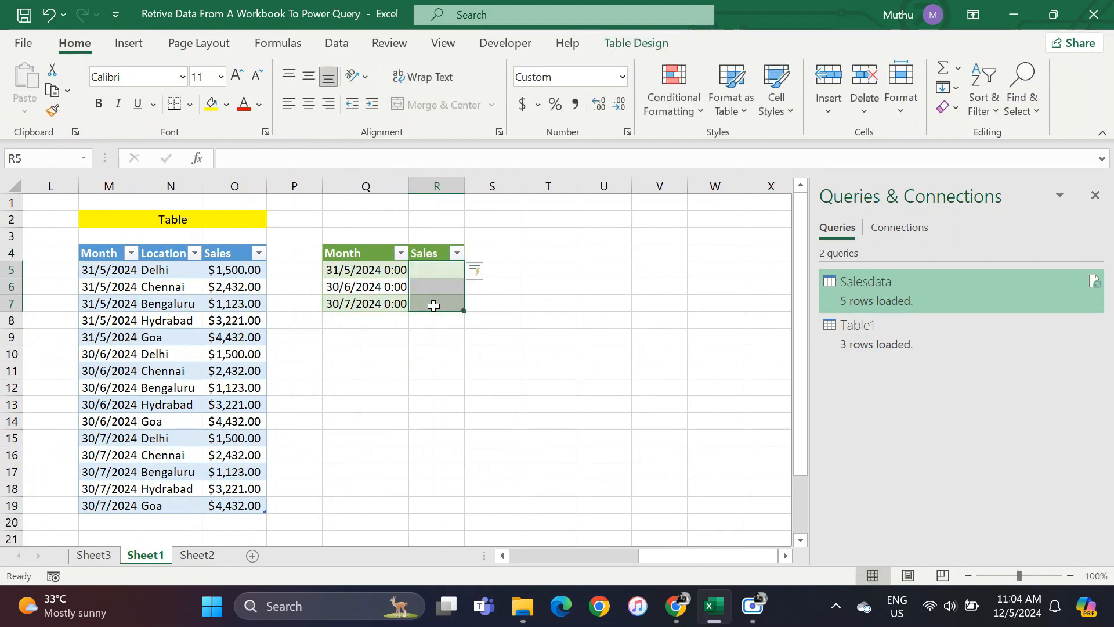
pyautogui.click(390, 297)
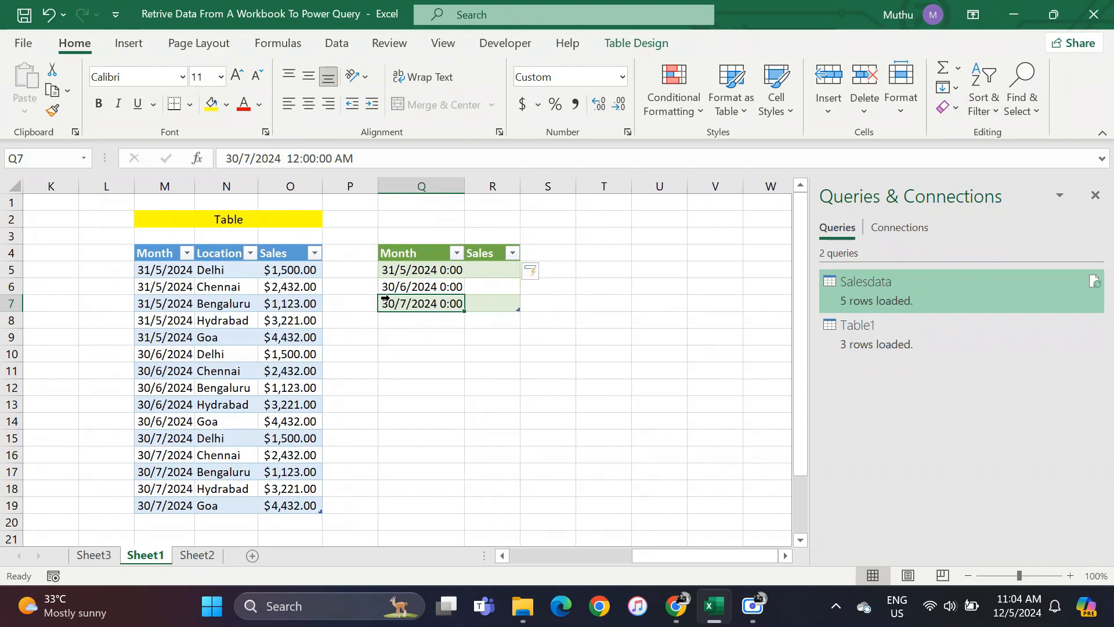
# Copy the 31/8/2024 sales rows in A2:C6 of Sheet2 and append them below the Sheet1 source table, starting at M20
pyautogui.click(197, 557)
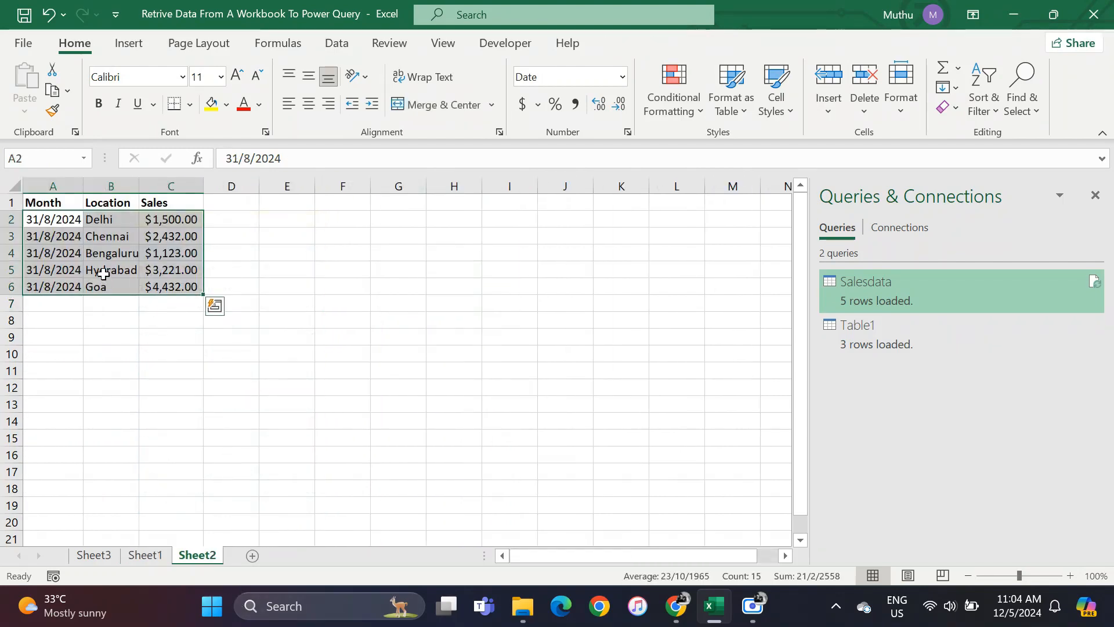
pyautogui.hotkey('ctrl', 'c')
pyautogui.click(158, 545)
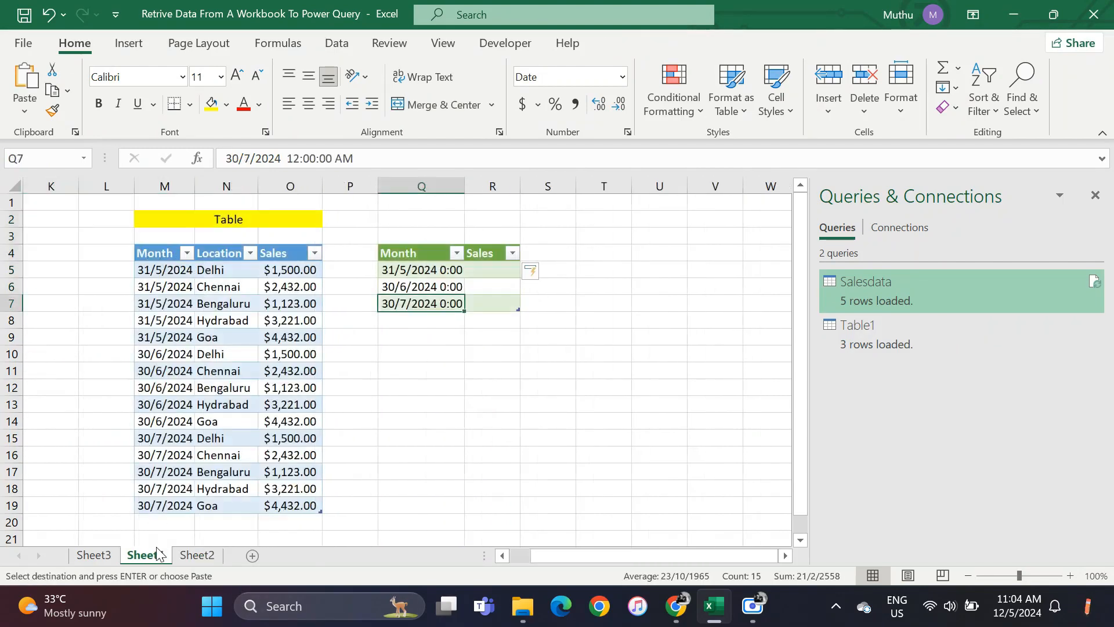
pyautogui.click(160, 486)
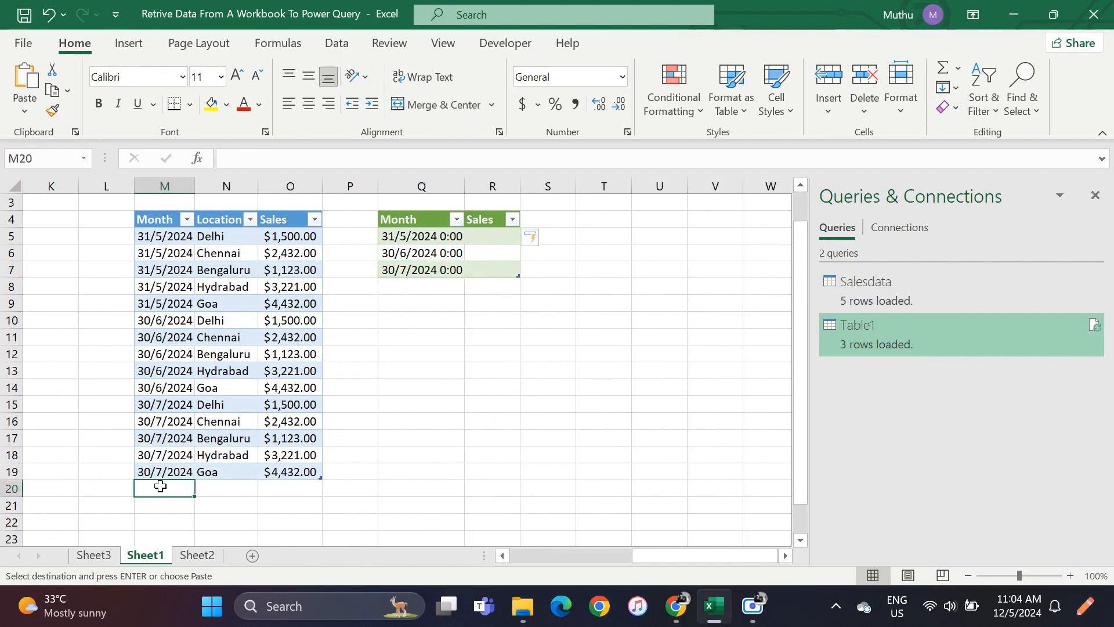
pyautogui.hotkey('ctrl', 'v')
pyautogui.scroll(-2, 160, 487)
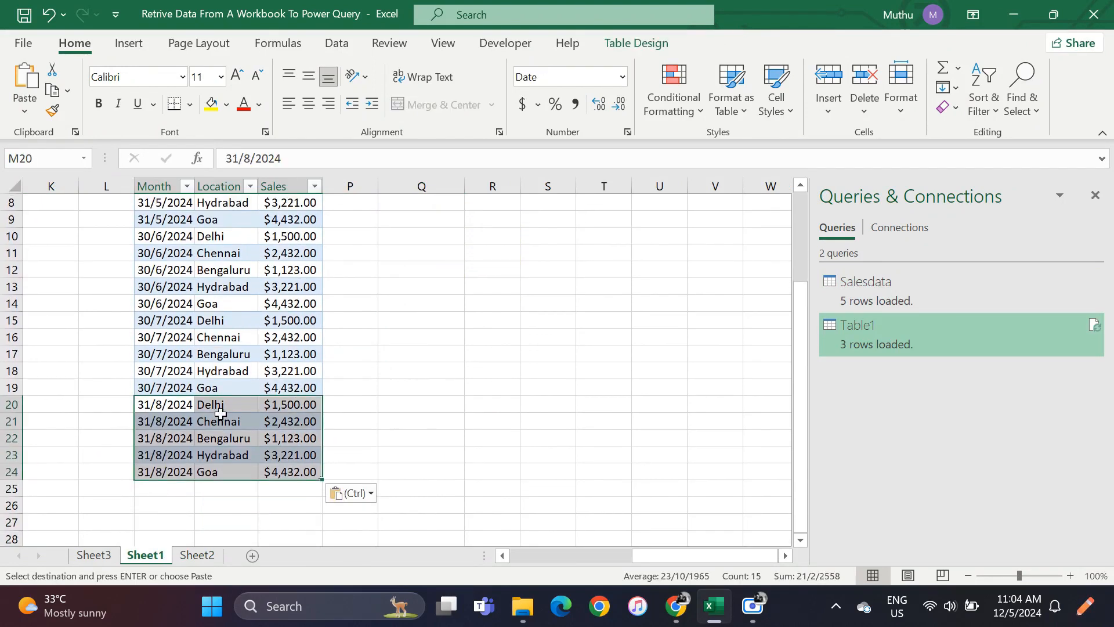
pyautogui.click(224, 419)
pyautogui.click(226, 352)
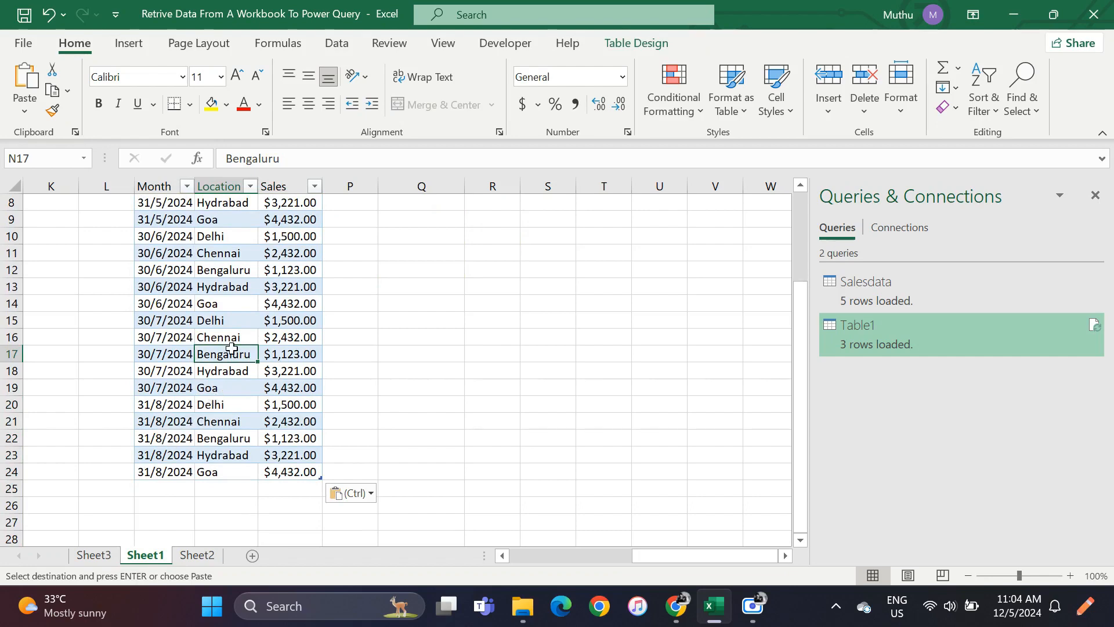
# Refresh the loaded Month query table in column Q to pick up the appended source rows
pyautogui.scroll(3, 231, 348)
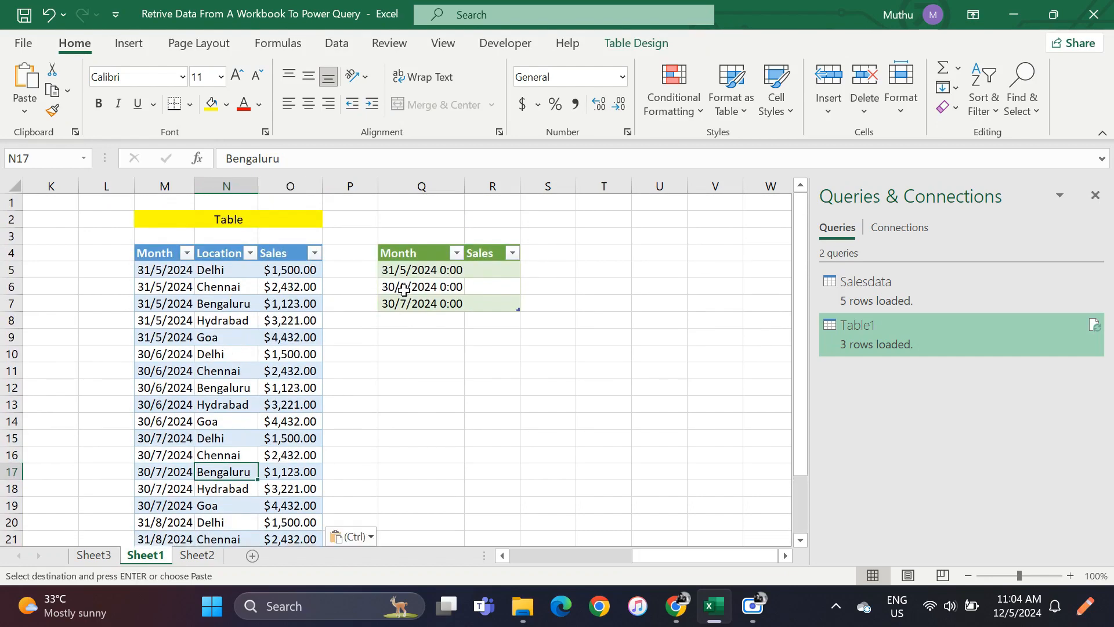
pyautogui.click(423, 288)
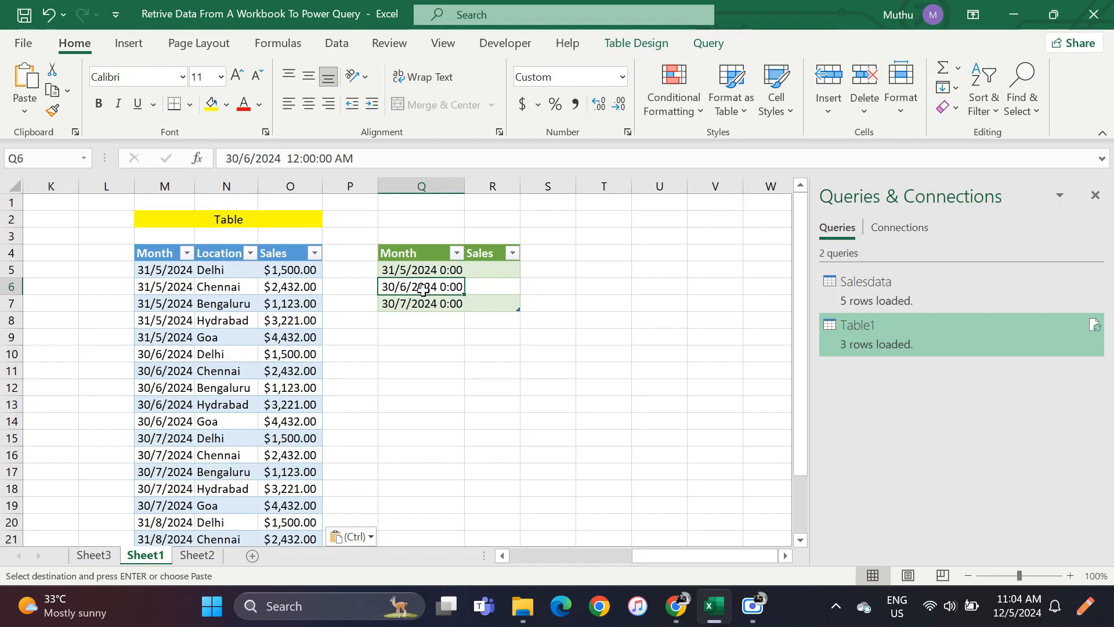
pyautogui.rightClick(423, 288)
pyautogui.click(503, 232)
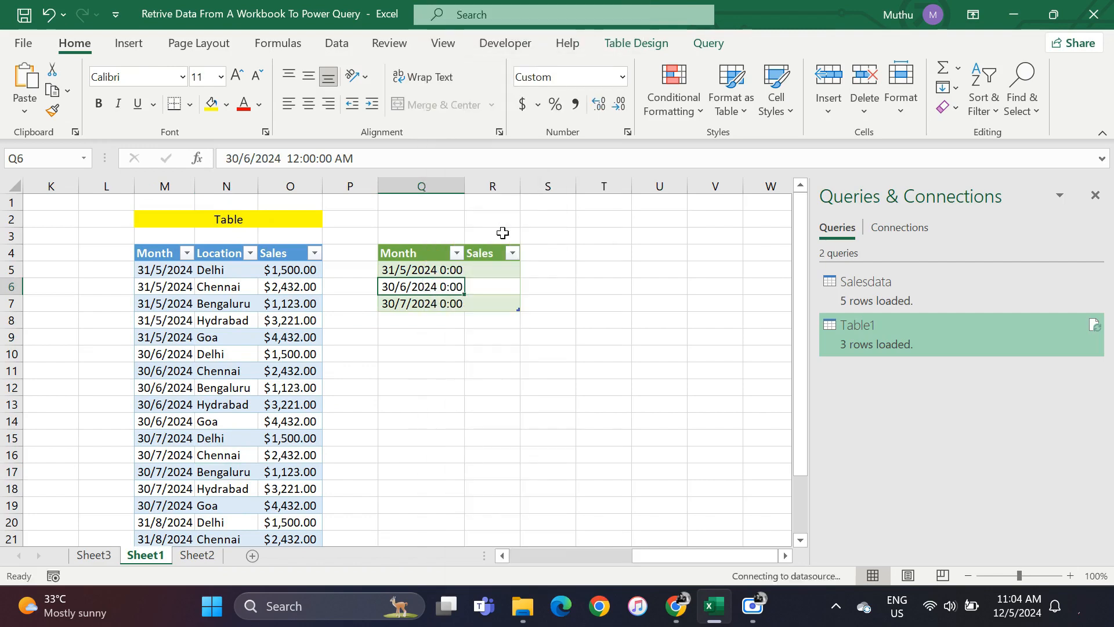
pyautogui.click(410, 320)
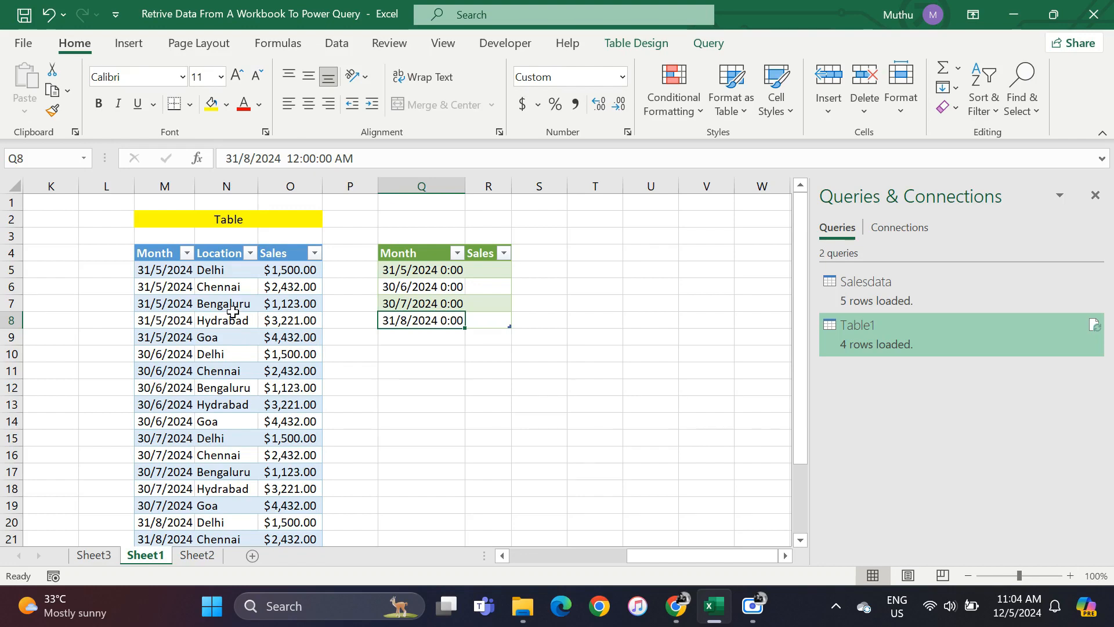
pyautogui.hscroll(-8, 233, 311)
pyautogui.hscroll(4, 233, 311)
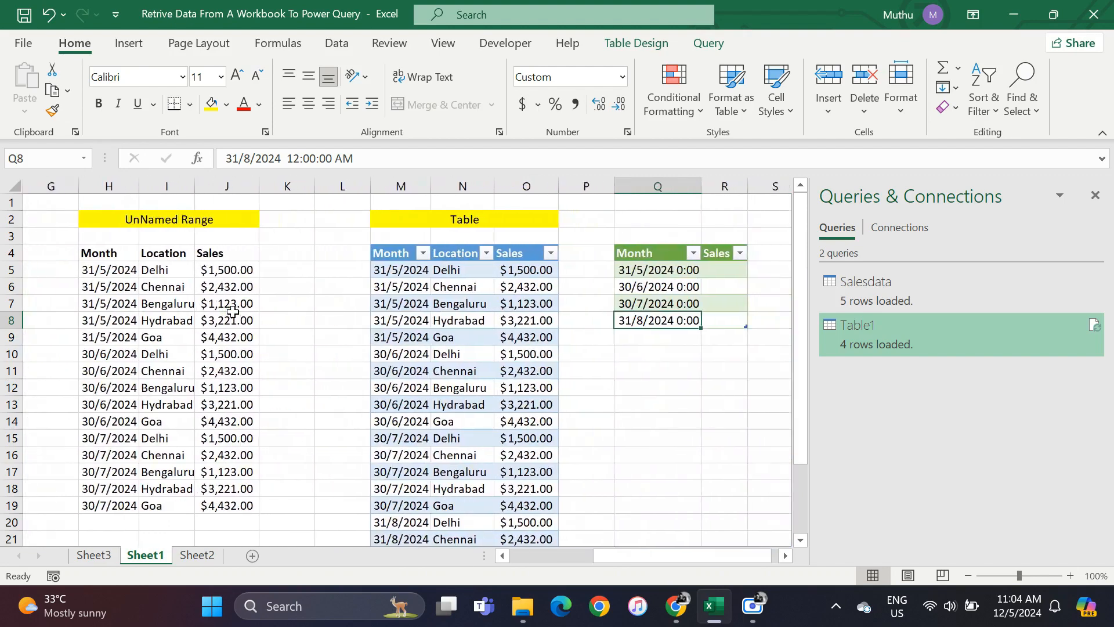
pyautogui.hscroll(-3, 233, 312)
pyautogui.hscroll(5, 232, 310)
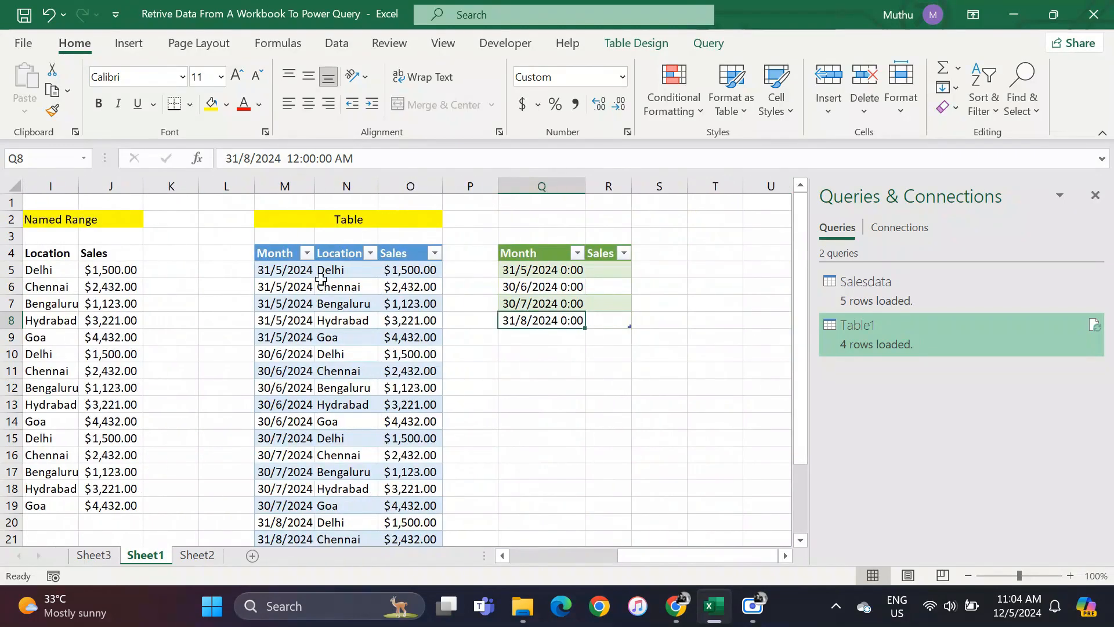
pyautogui.click(375, 299)
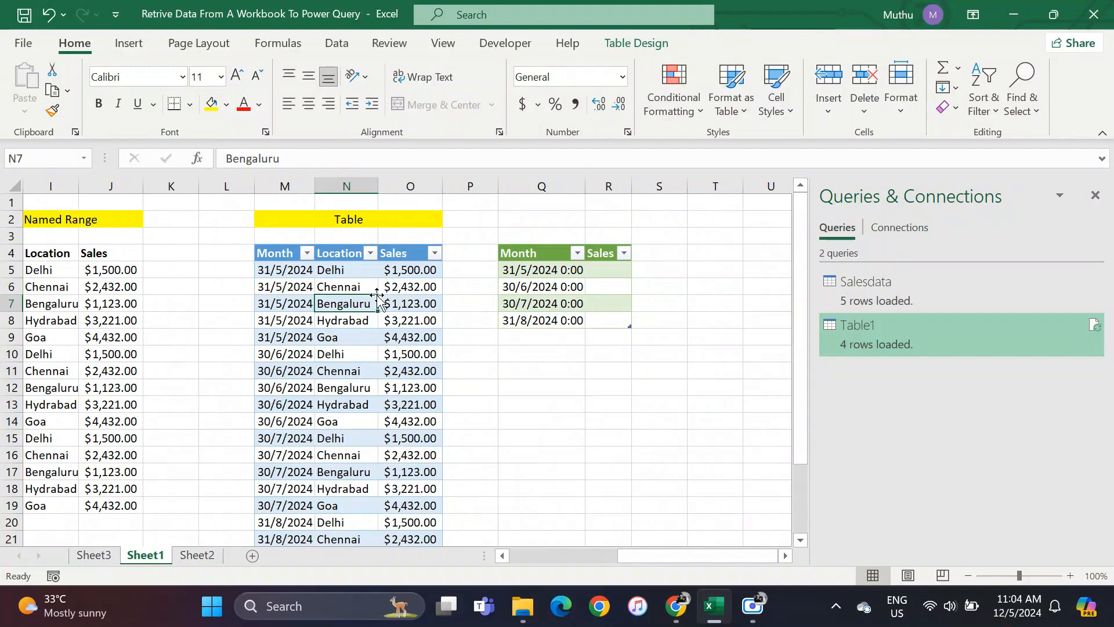
pyautogui.click(398, 351)
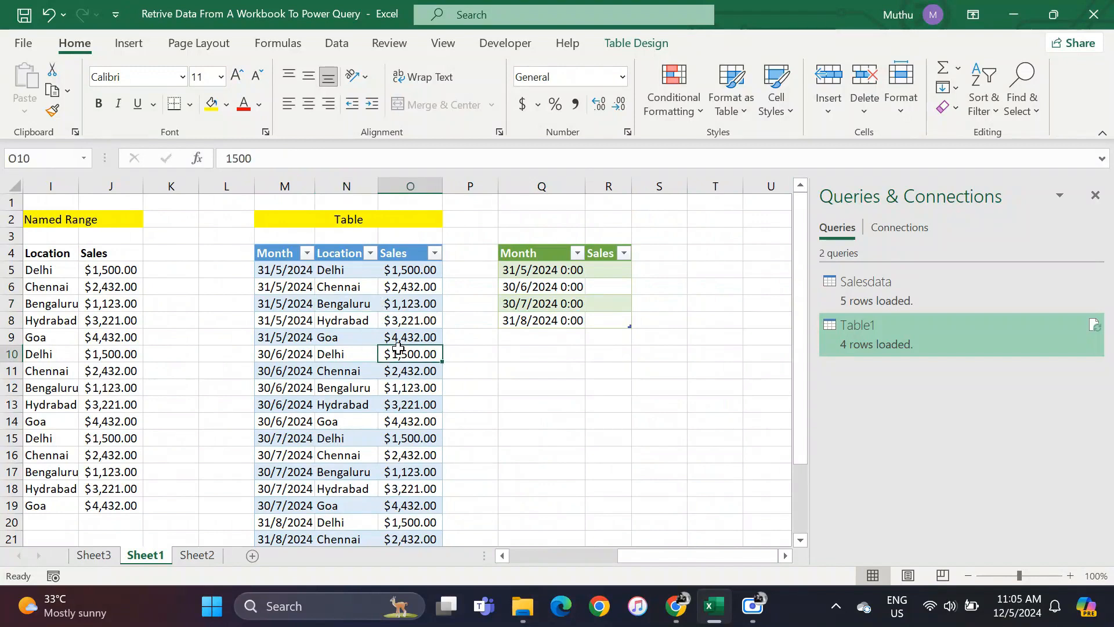